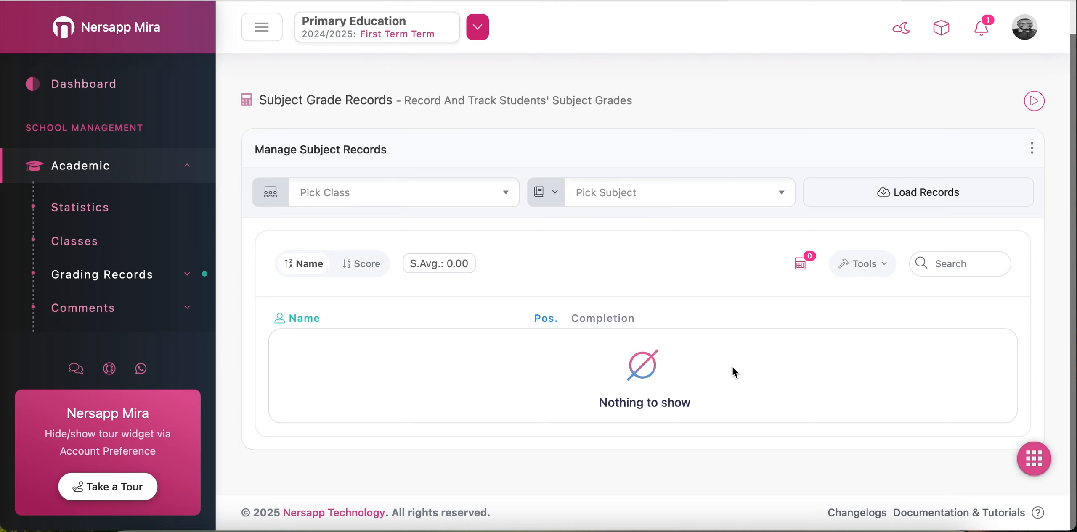
- Open the Subjects grading records in the Academic section
left_click(187, 167)
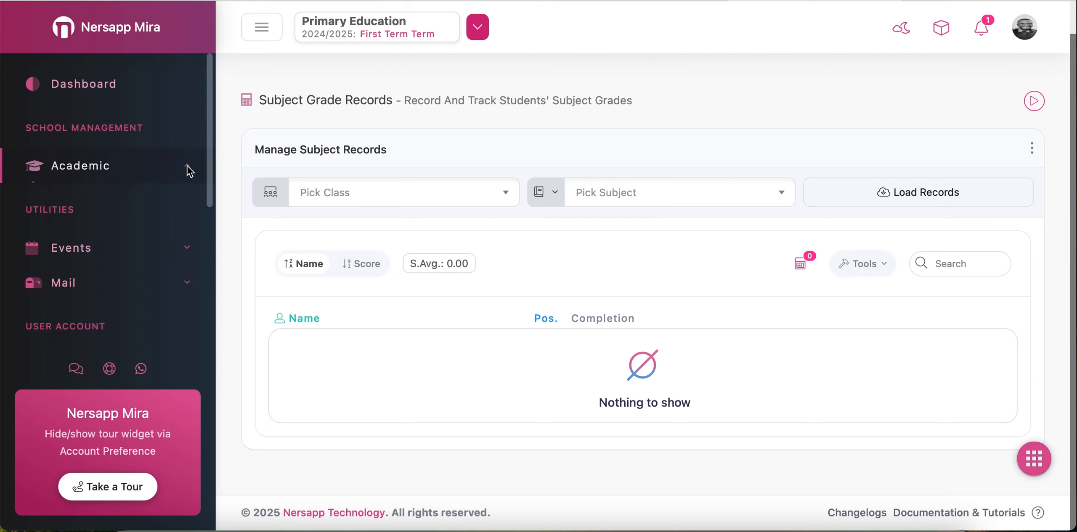
left_click(188, 168)
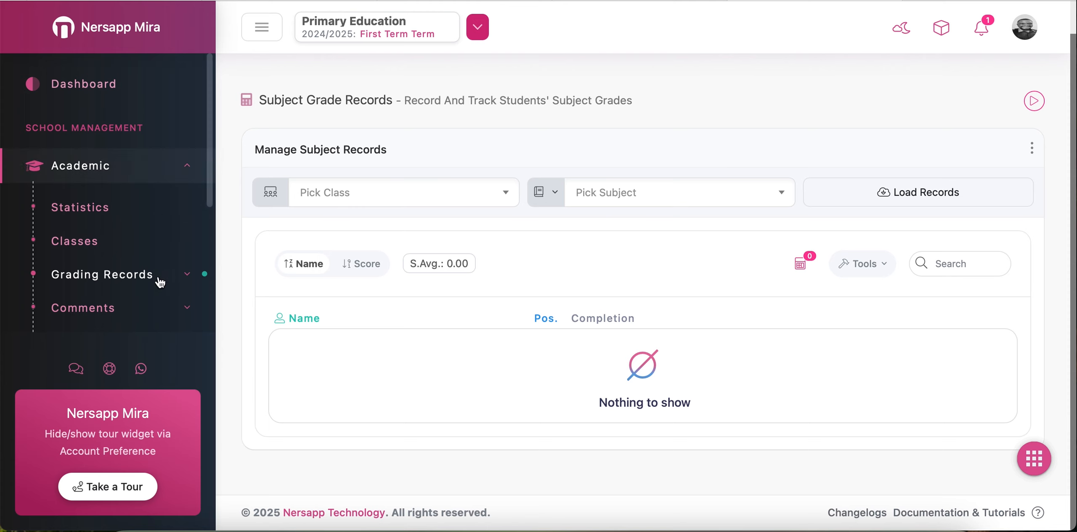
left_click(183, 276)
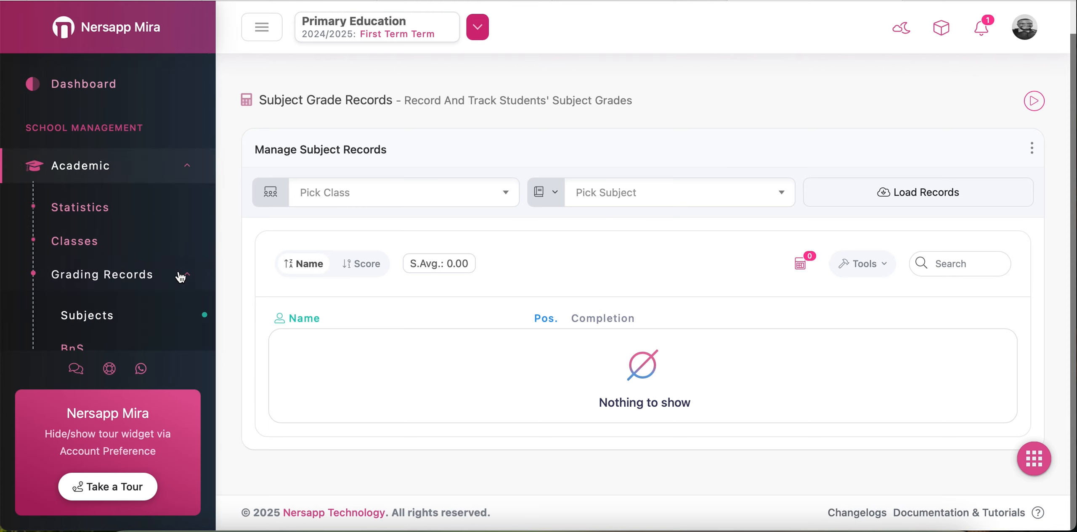
left_click(126, 320)
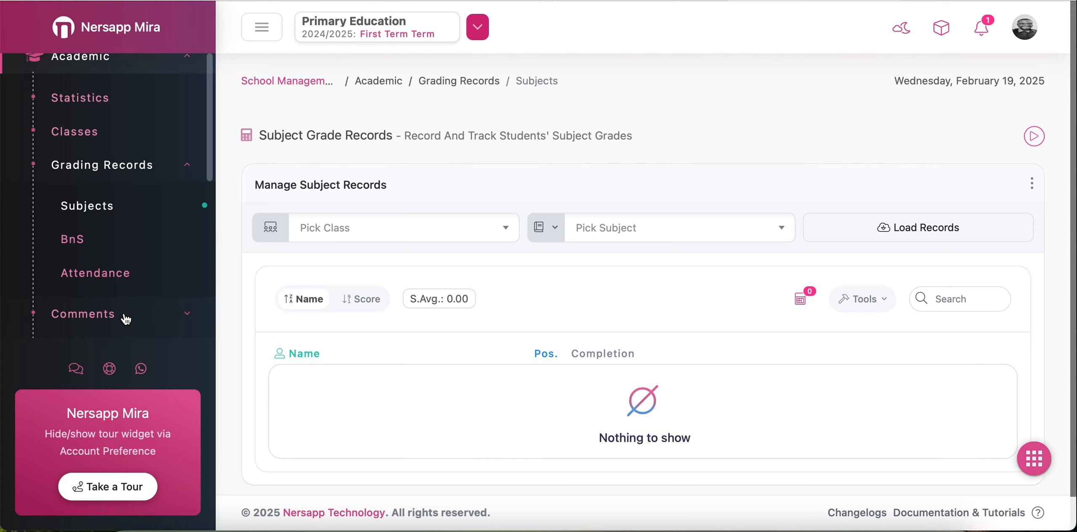
- Choose Primary 1 B as the class and English as the subject for the grade records
left_click(343, 230)
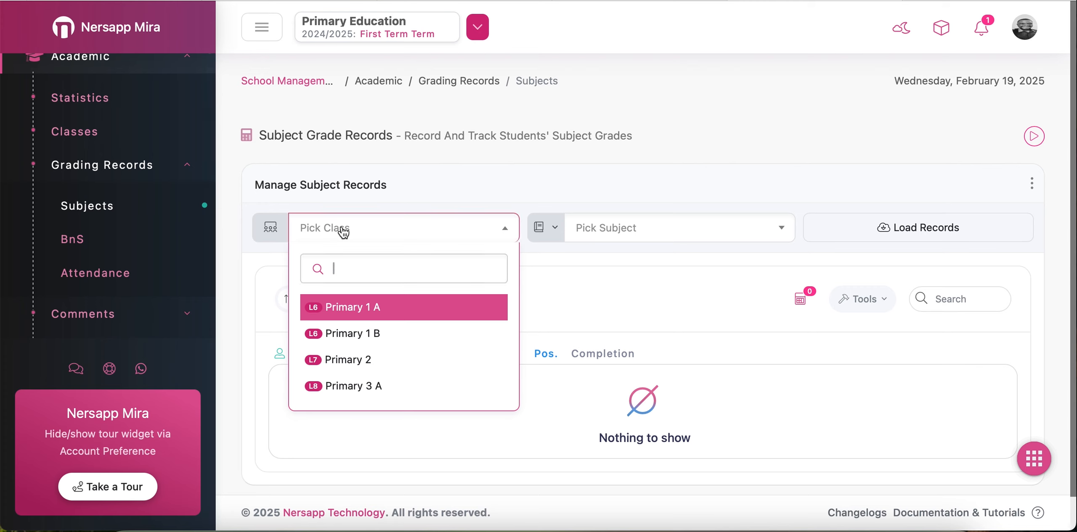
left_click(359, 315)
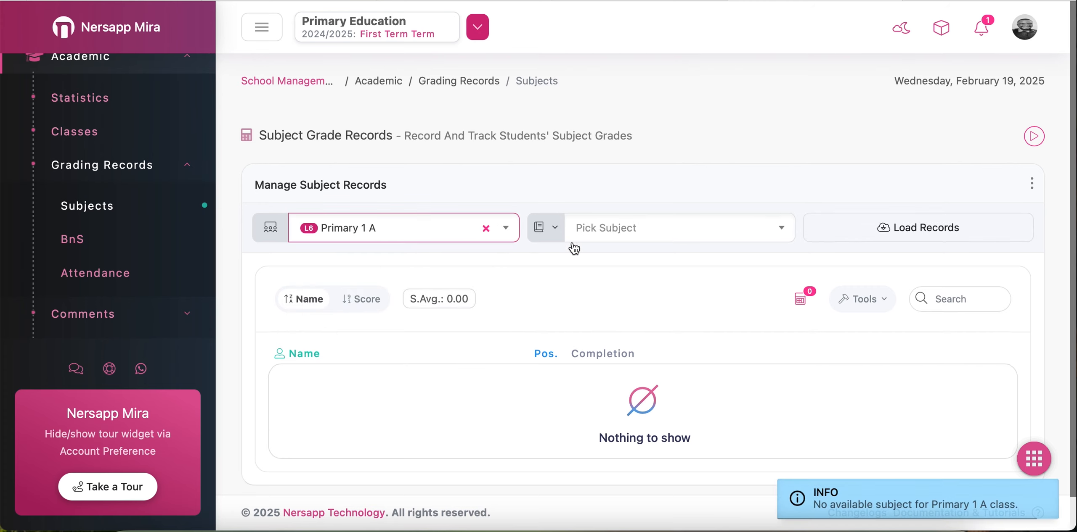
left_click(386, 228)
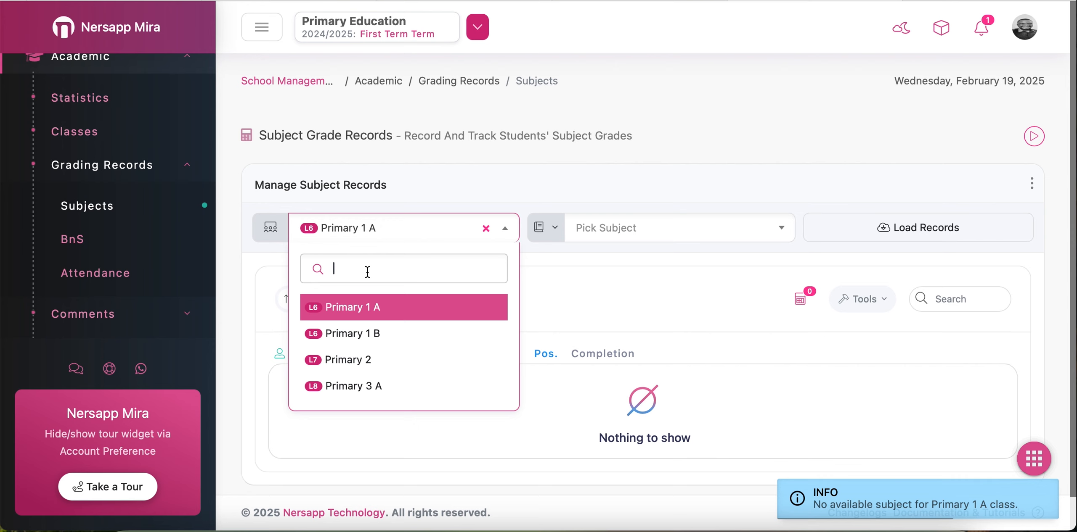
left_click(370, 335)
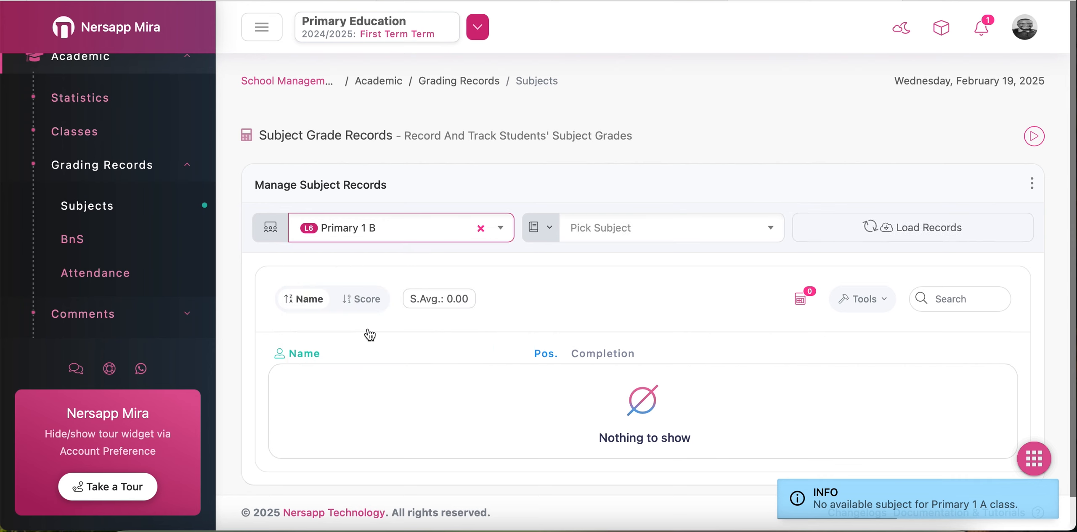
left_click(620, 236)
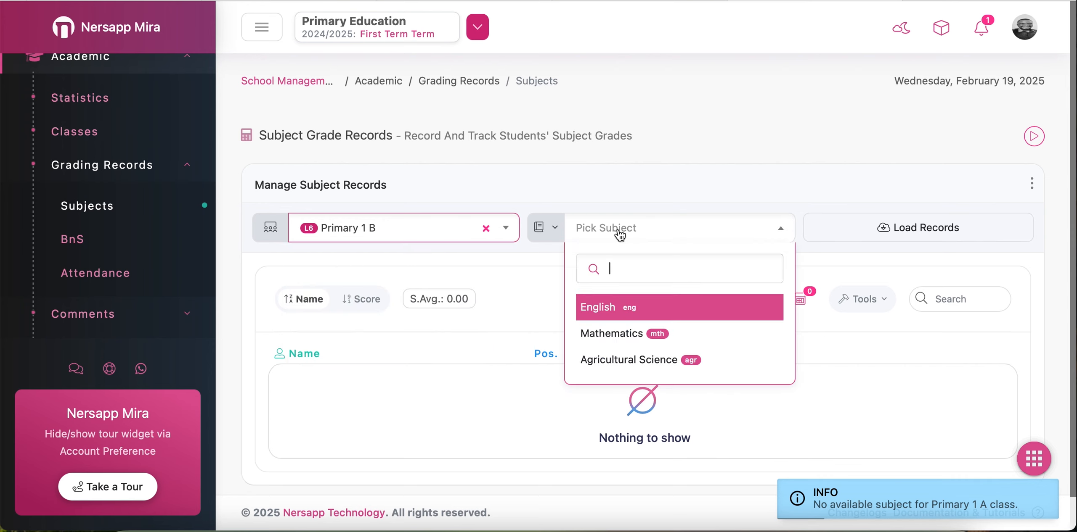
left_click(616, 315)
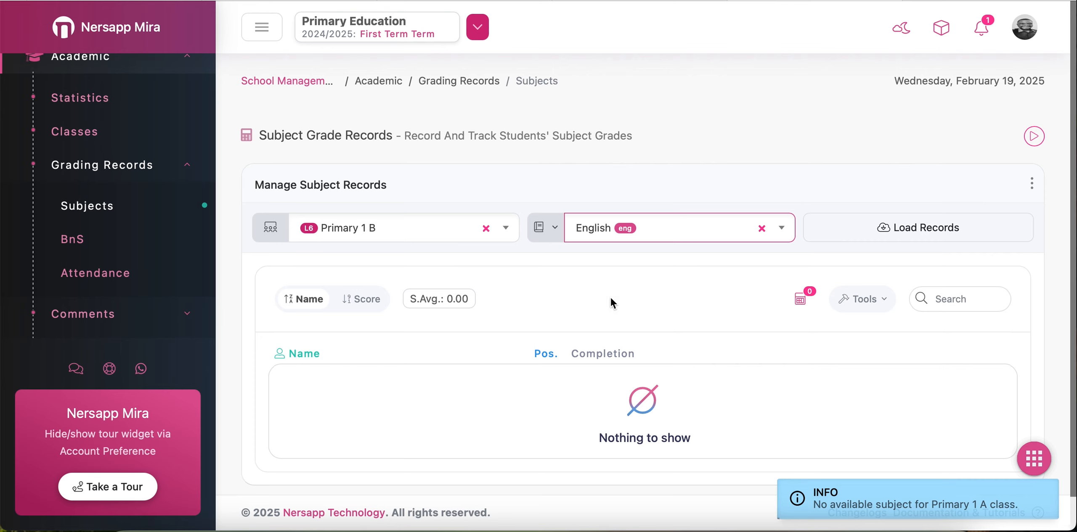
- Set the recording mode to Record by Subjects, with English as the subject, and load the class's records for review
left_click(557, 237)
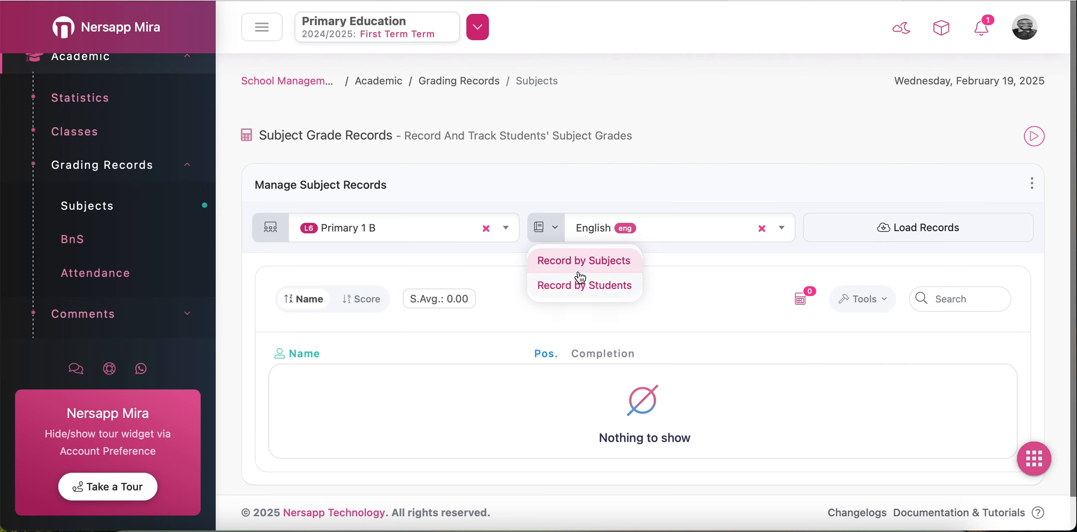
left_click(592, 267)
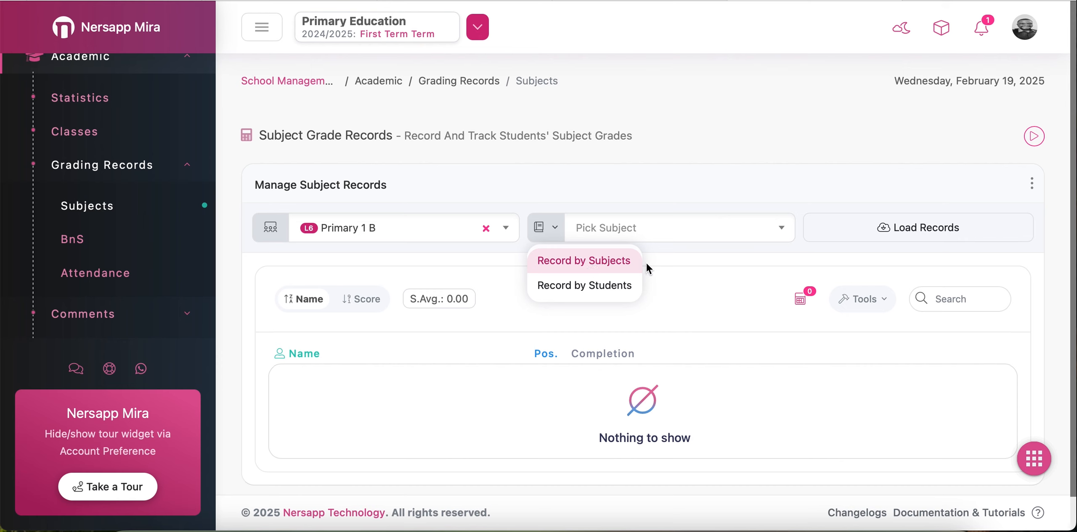
left_click(678, 235)
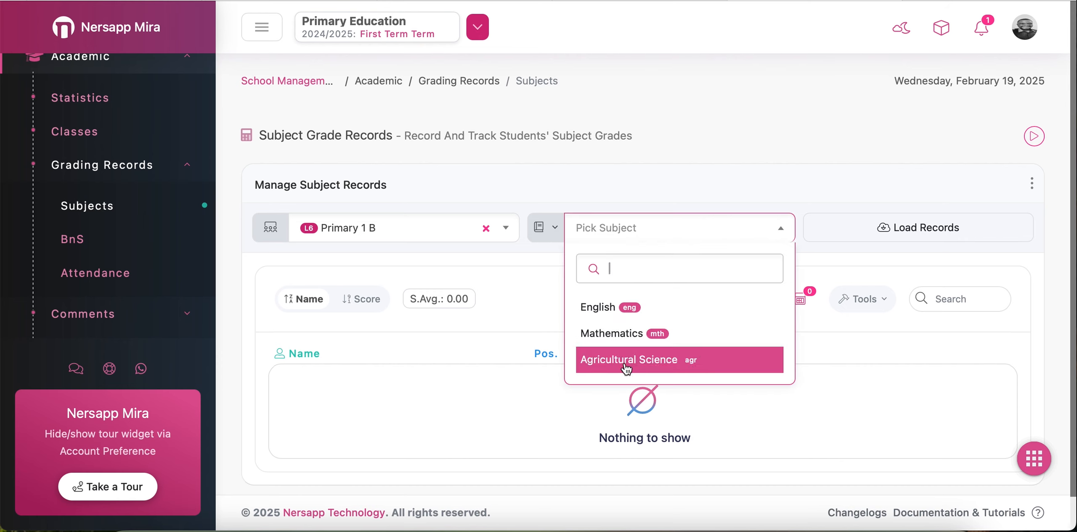
left_click(632, 318)
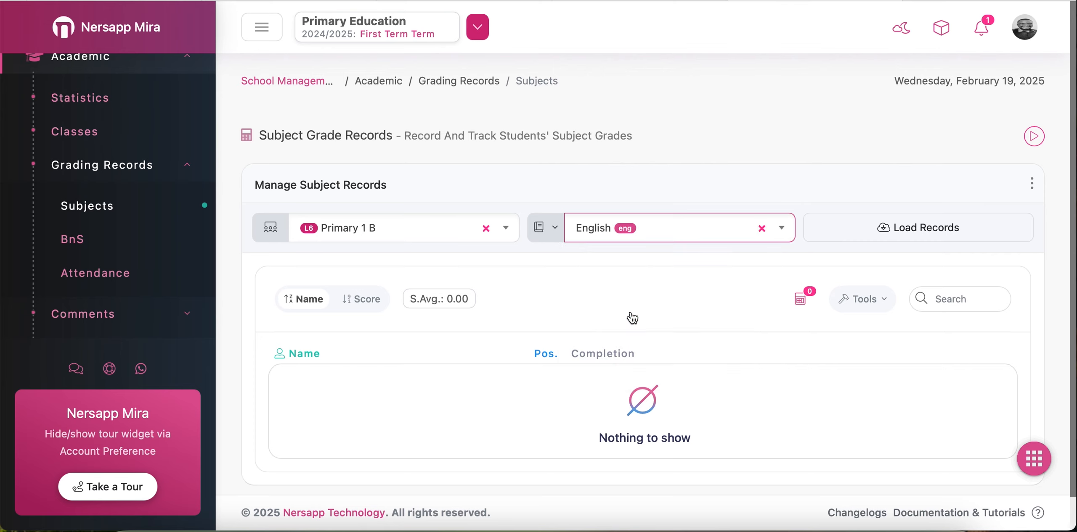
left_click(870, 234)
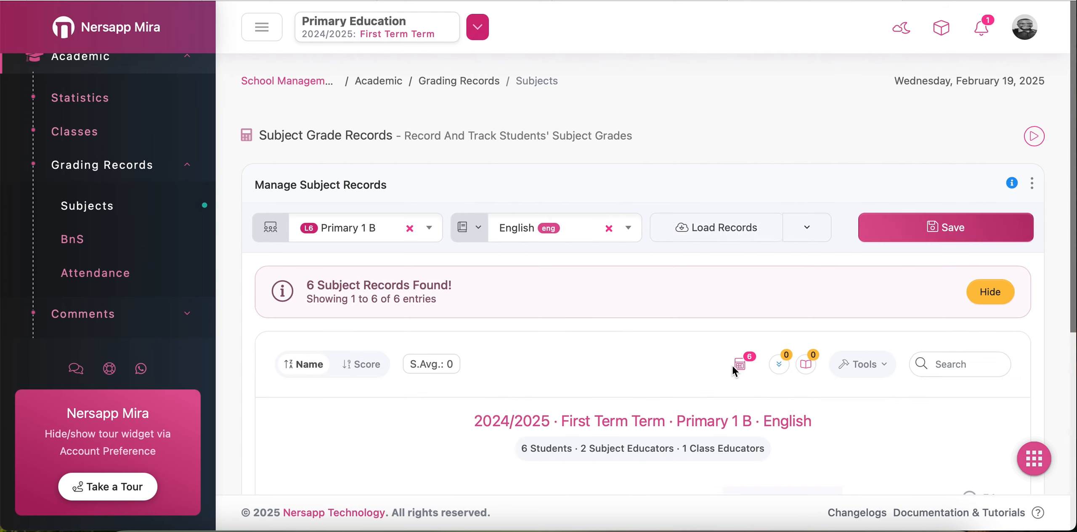
scroll(733, 370, "down", 5)
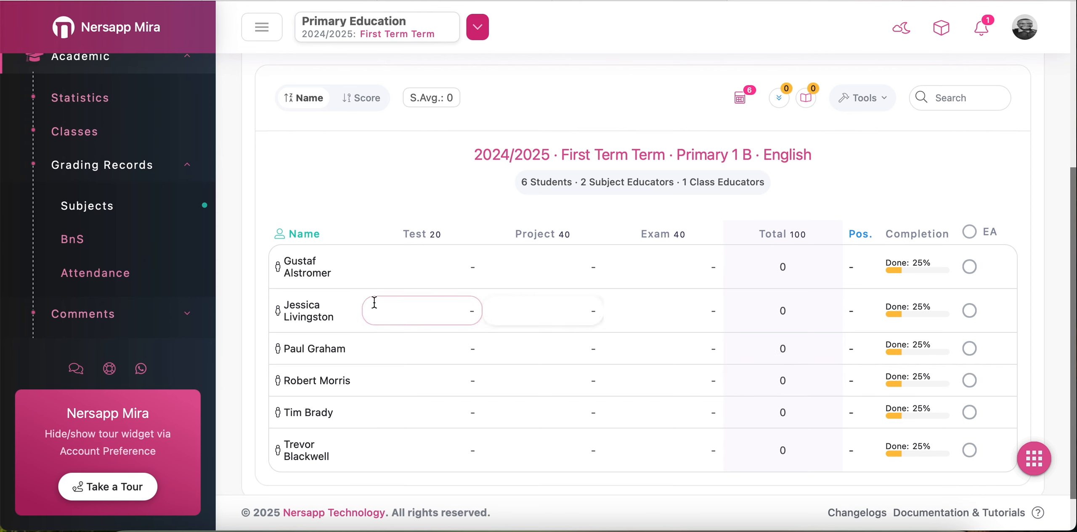
scroll(456, 389, "up", 5)
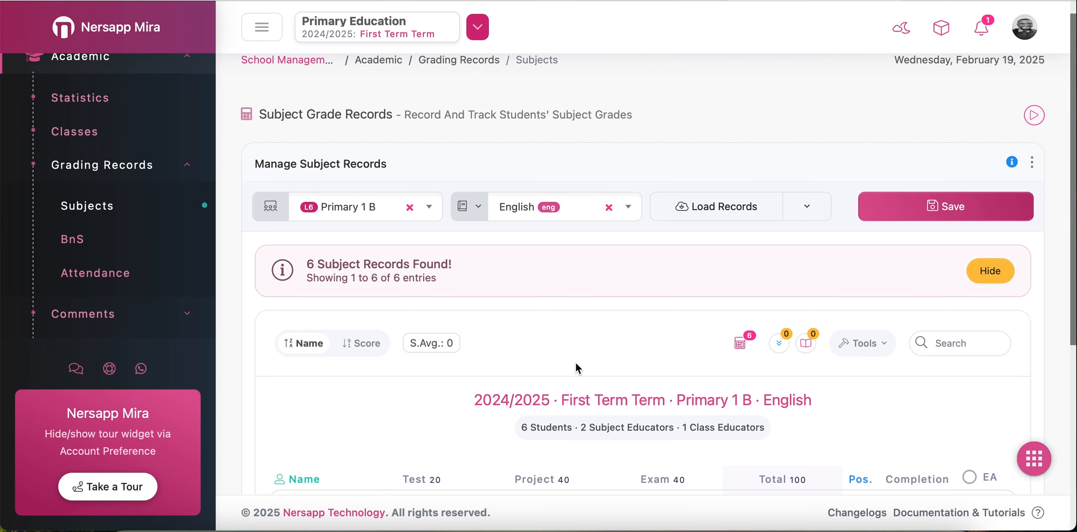
scroll(575, 364, "down", 5)
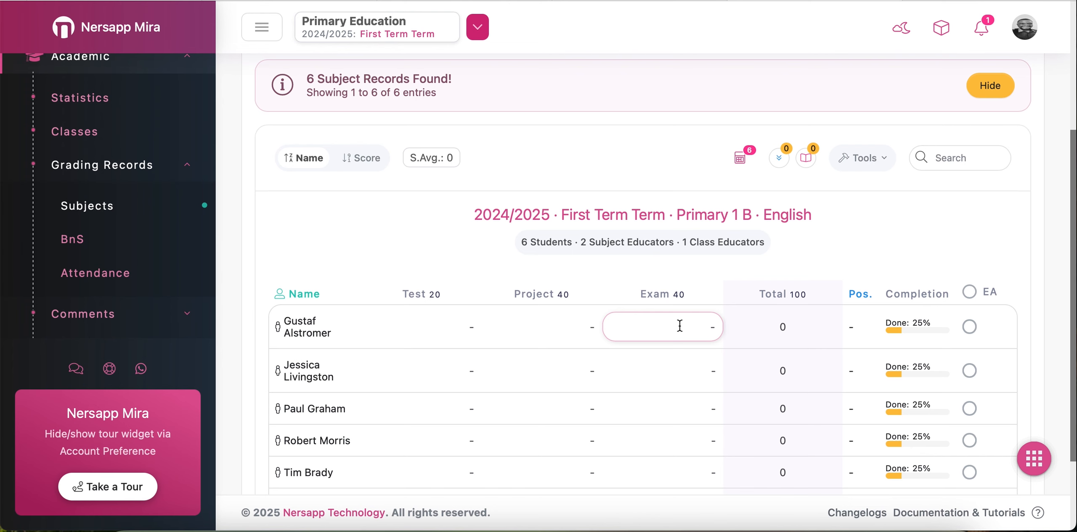
- Switch to Record by Students and load the subject records of the first student in Primary 1 B
scroll(679, 326, "up", 4)
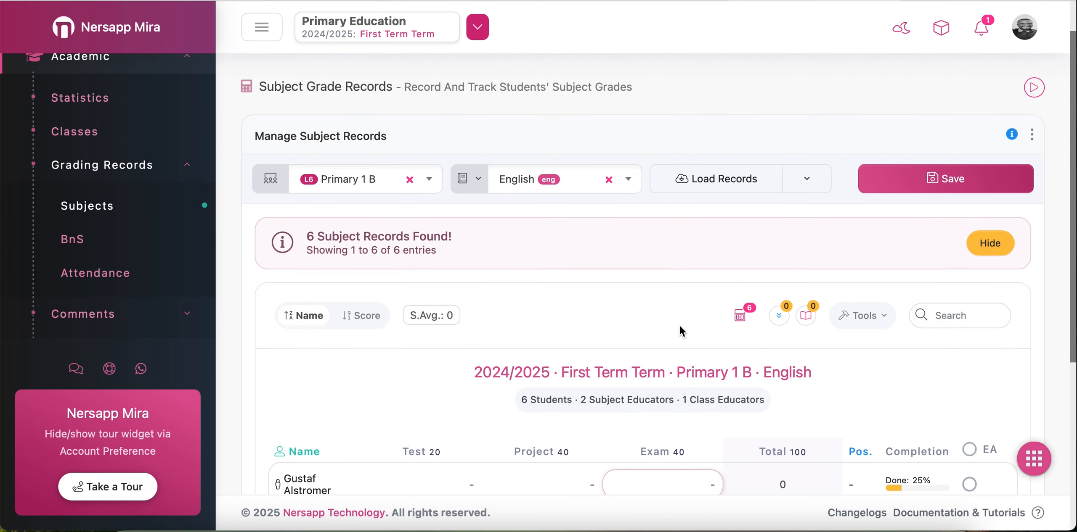
left_click(478, 191)
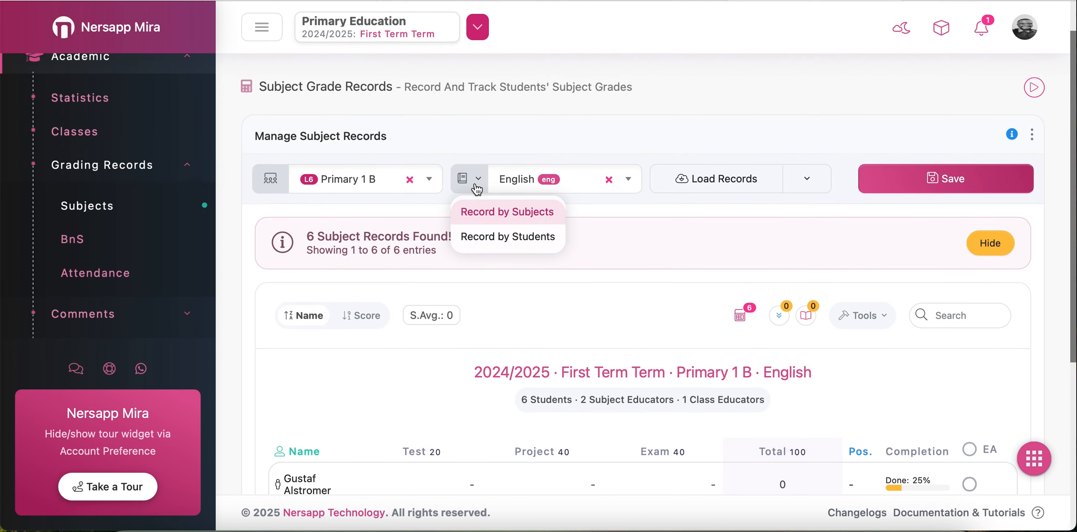
left_click(497, 239)
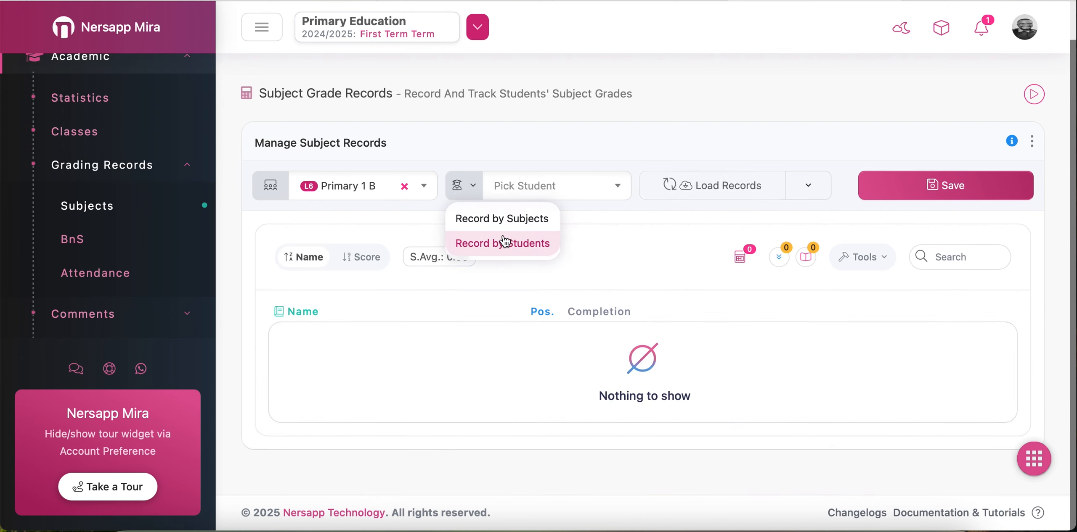
left_click(612, 218)
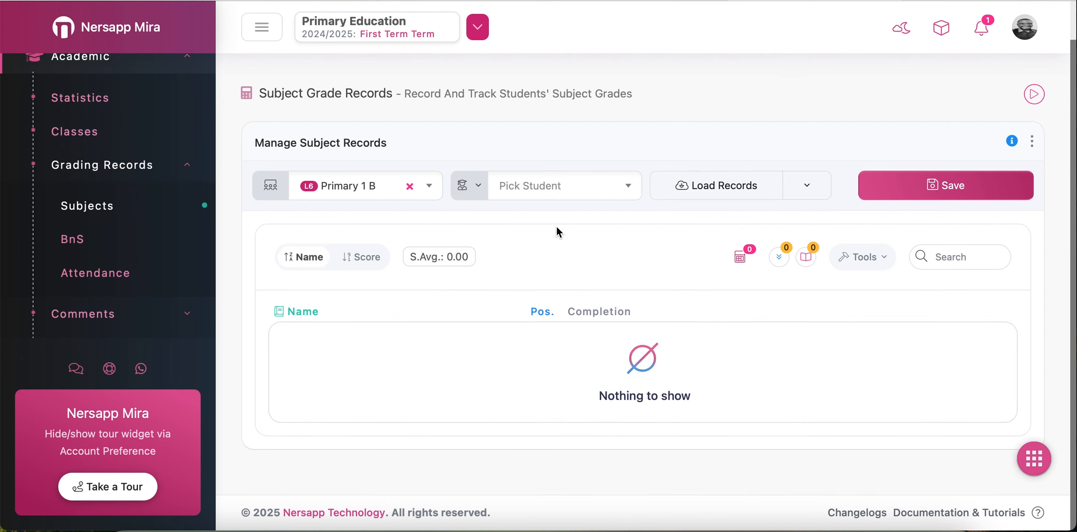
left_click(547, 200)
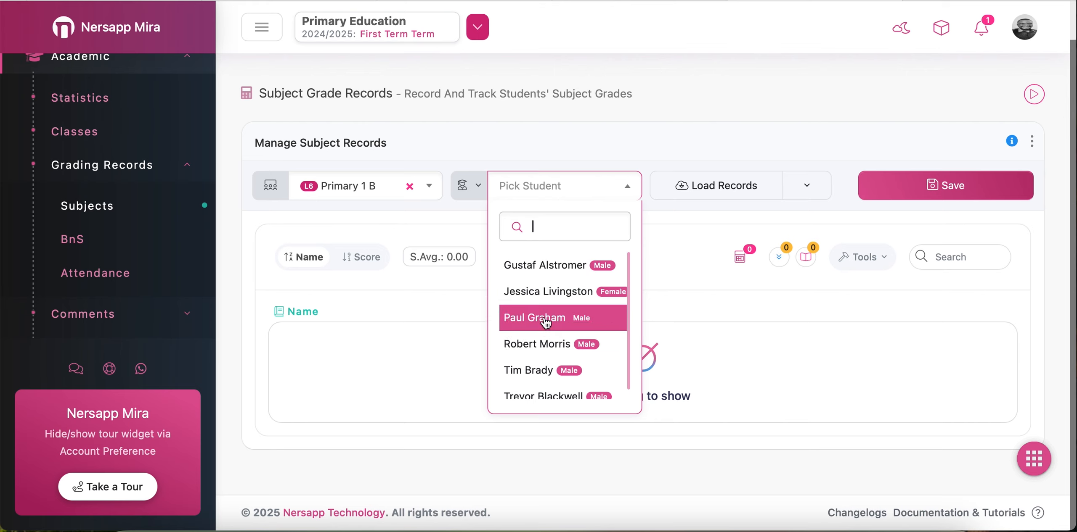
left_click(552, 274)
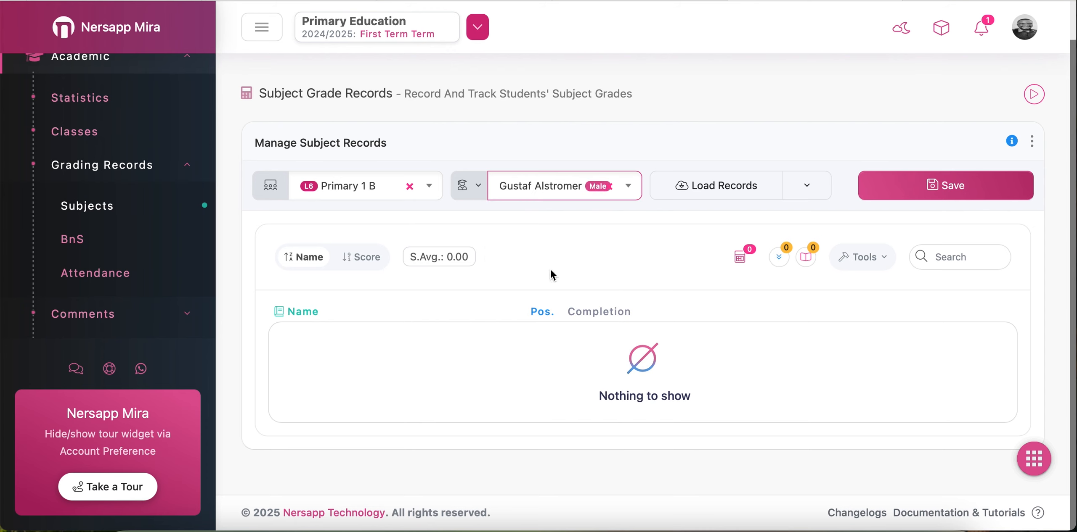
left_click(717, 194)
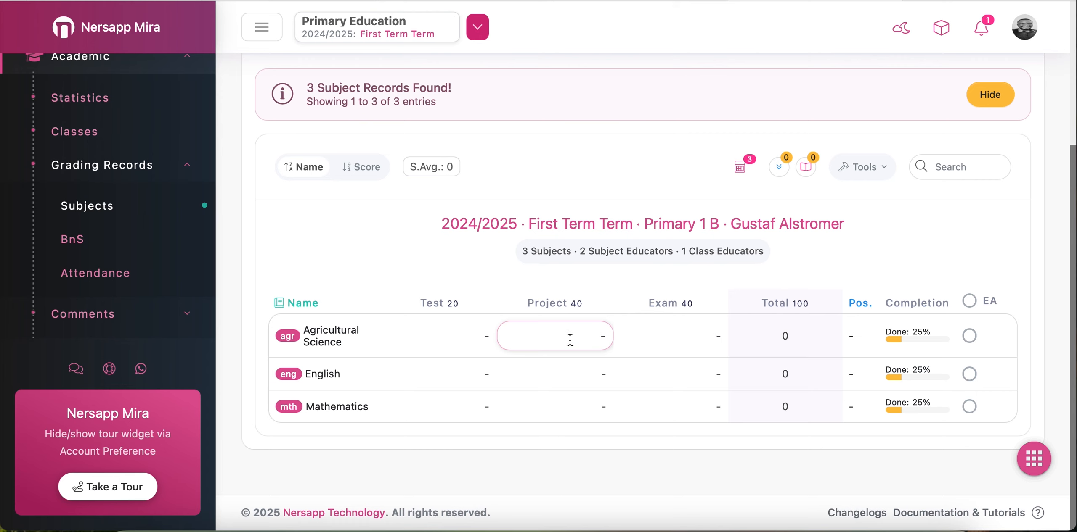
- Return to Record by Subjects and load the English records for Primary 1 B
scroll(572, 341, "up", 5)
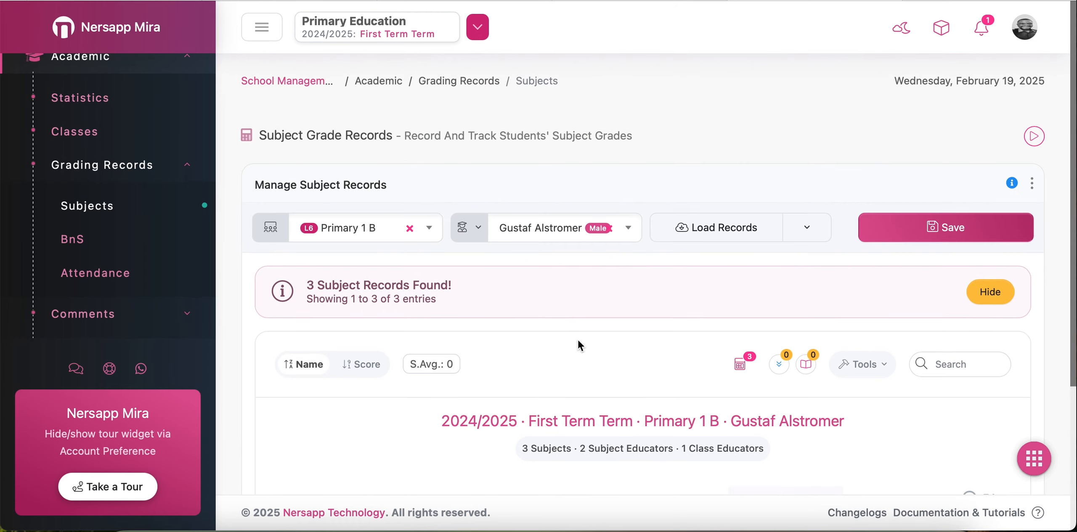
left_click(475, 234)
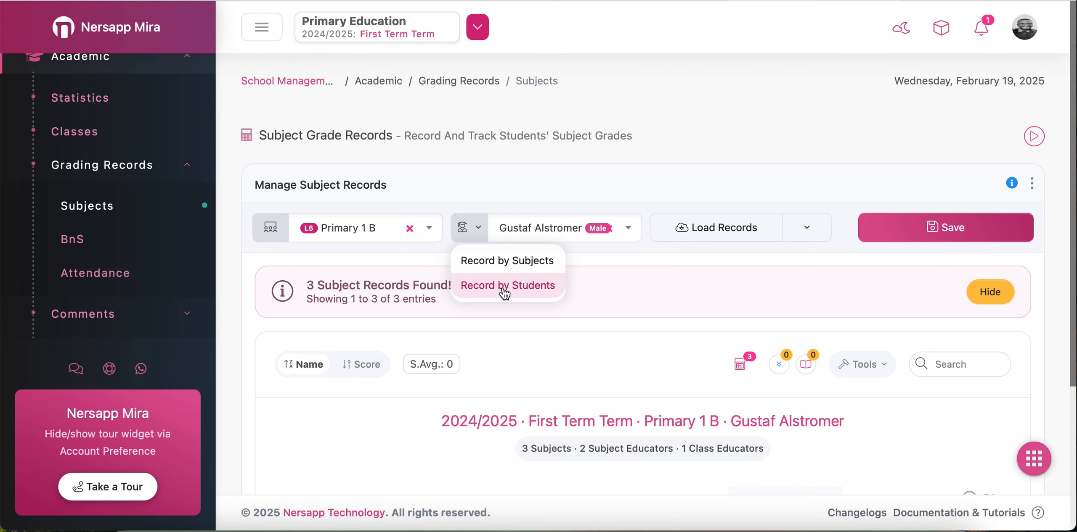
left_click(512, 268)
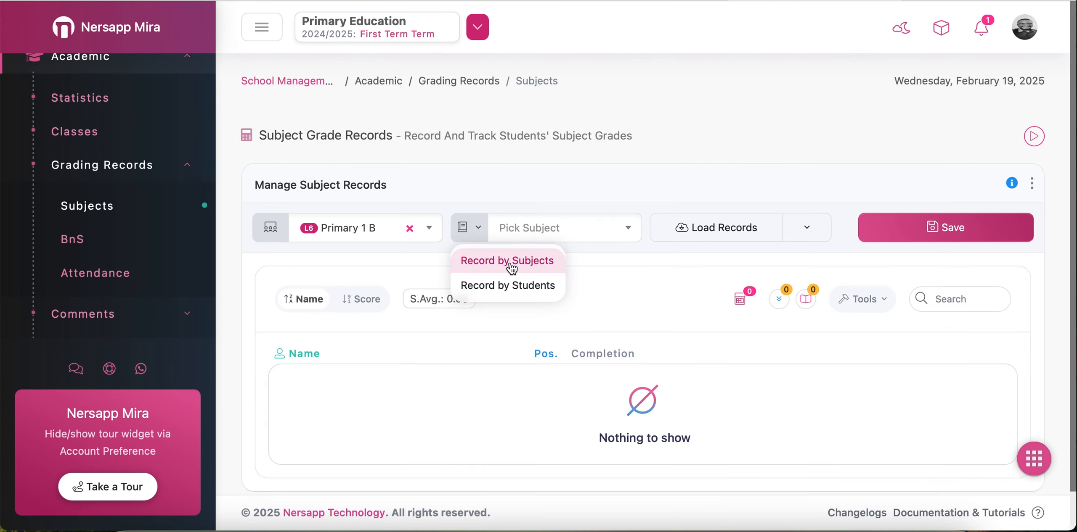
left_click(582, 234)
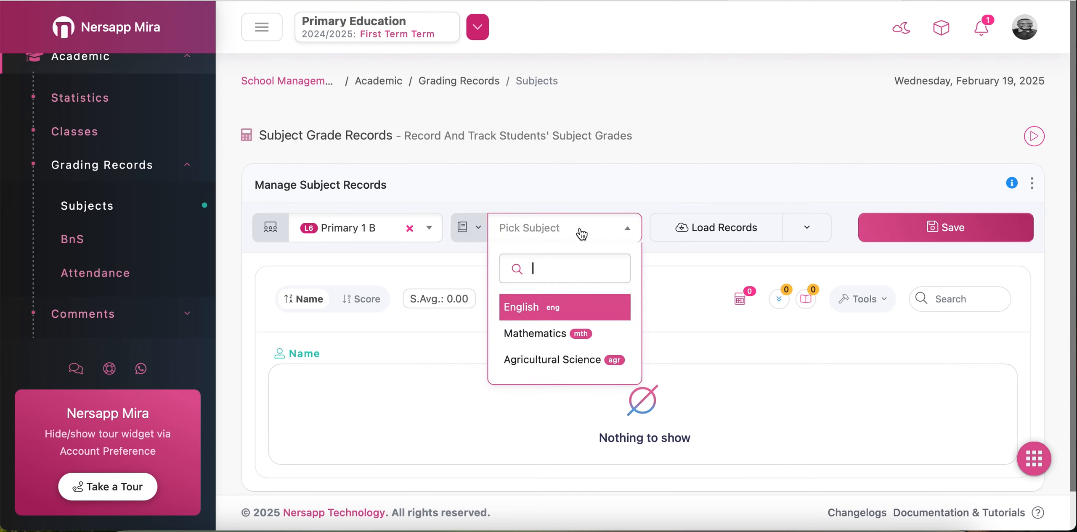
left_click(548, 310)
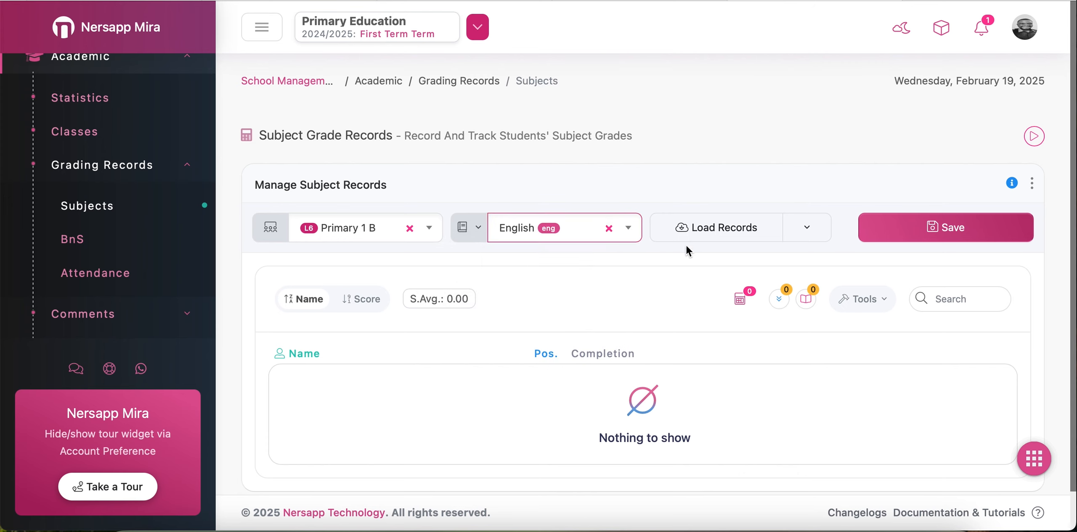
left_click(717, 236)
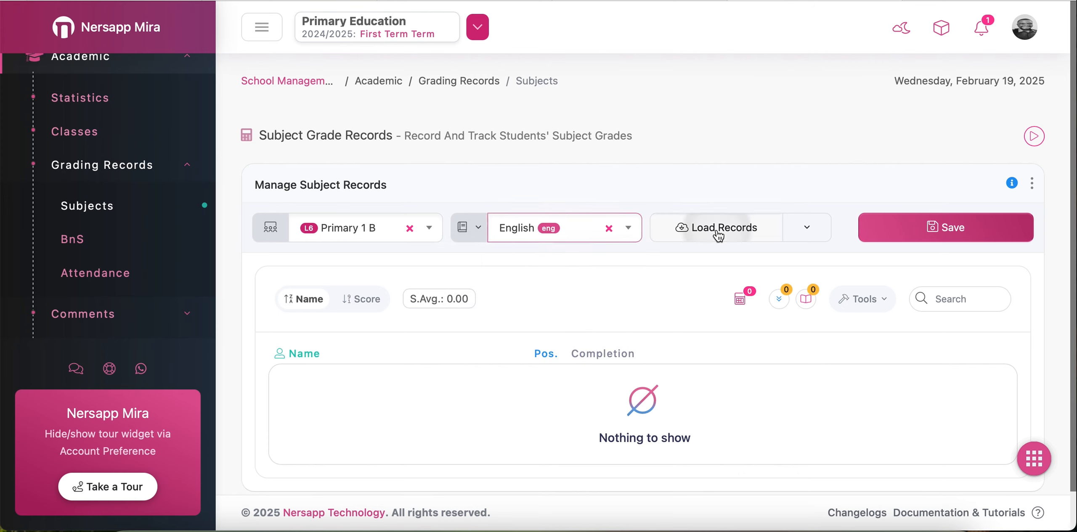
scroll(704, 274, "down", 3)
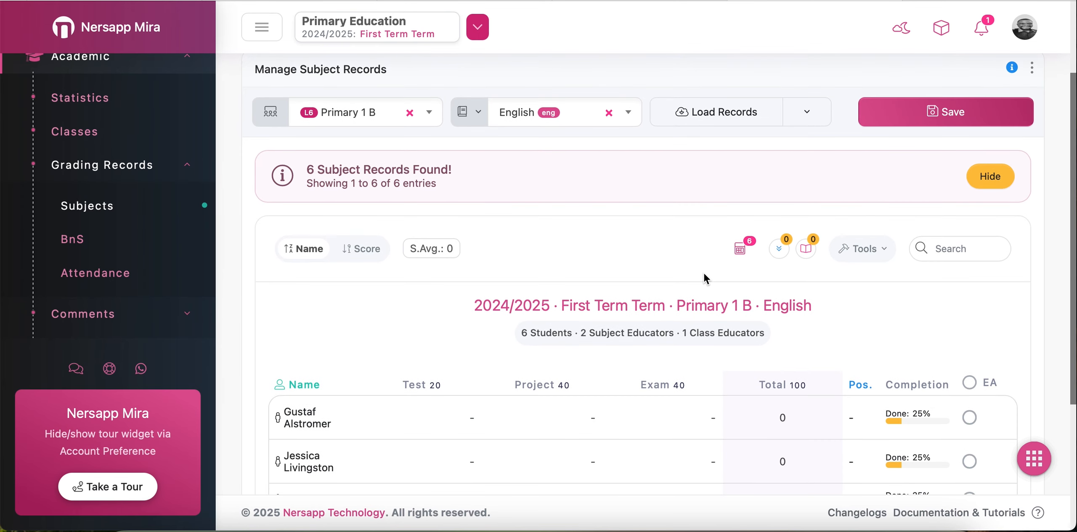
scroll(705, 279, "down", 1)
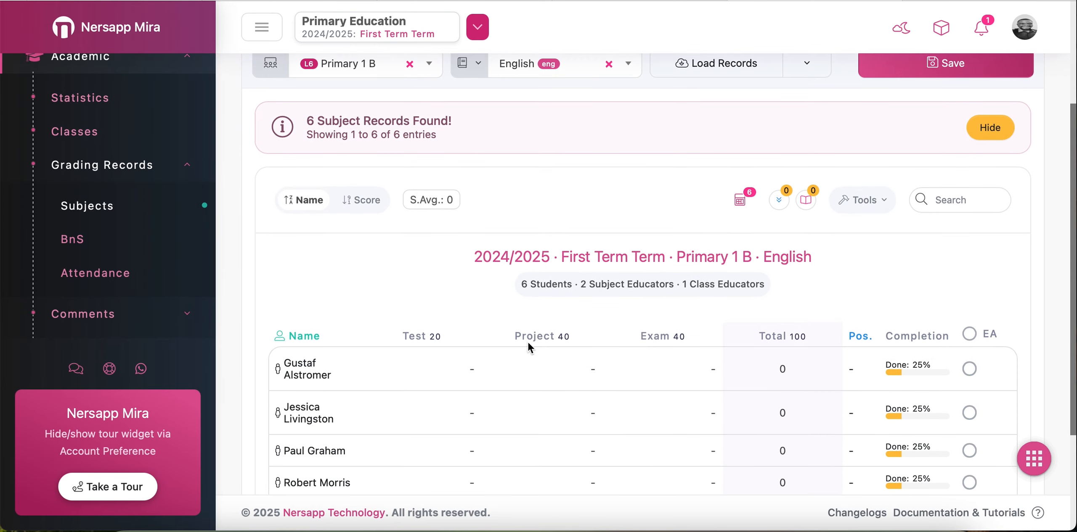
left_click(452, 373)
left_click_drag(453, 373, 484, 373)
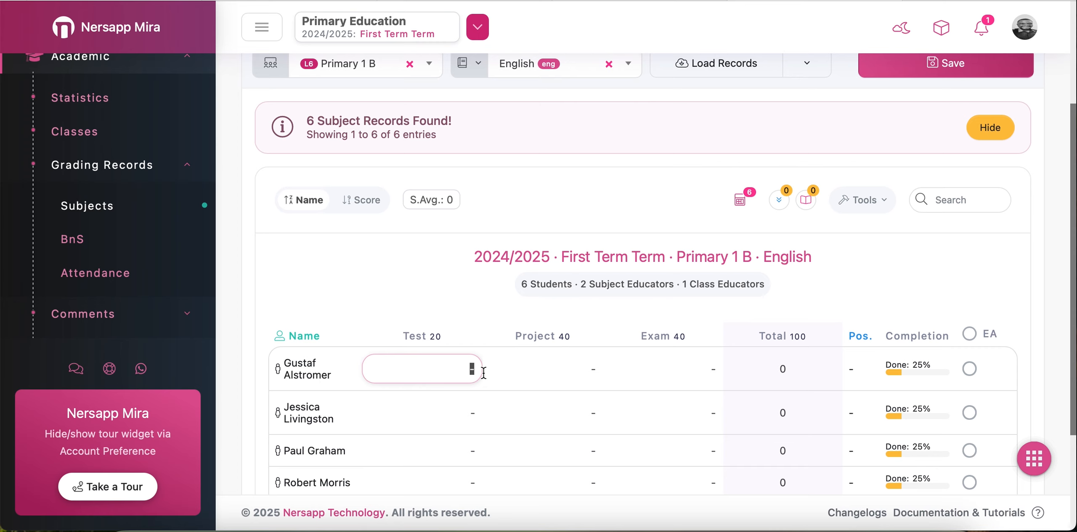
left_click(469, 323)
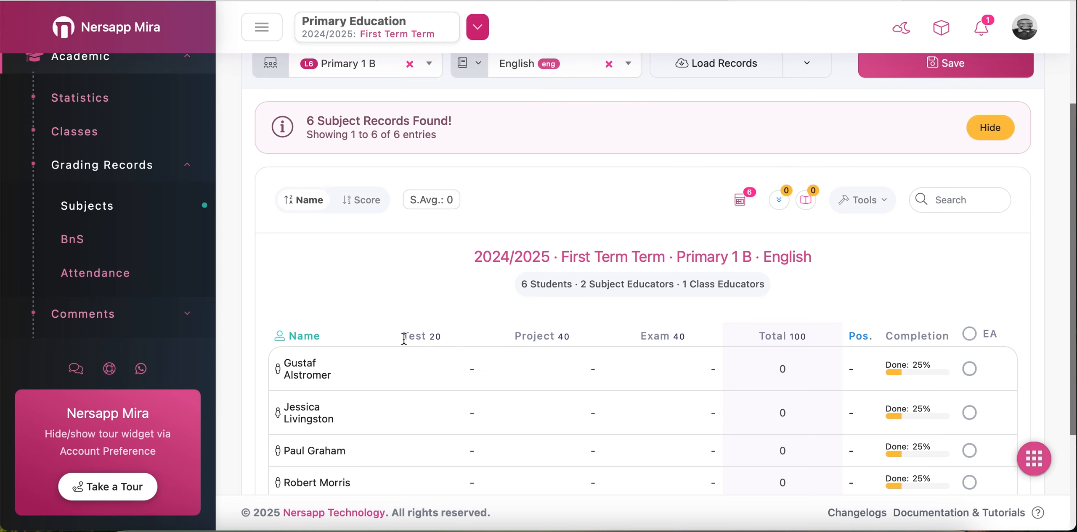
- Examine the Test, Project, Exam and Total columns and their maximum scores in the English grade table
left_click_drag(403, 338, 451, 342)
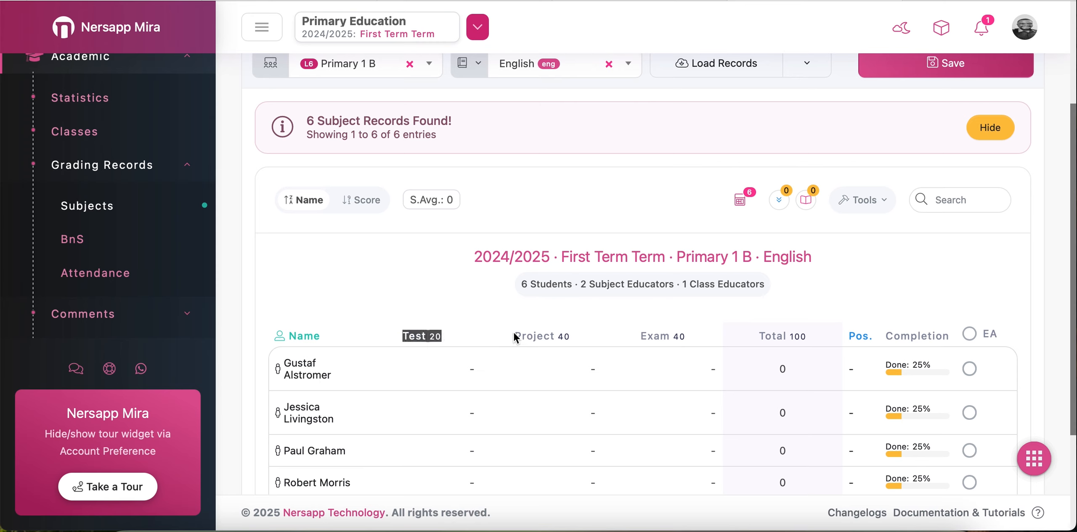
left_click_drag(515, 337, 687, 337)
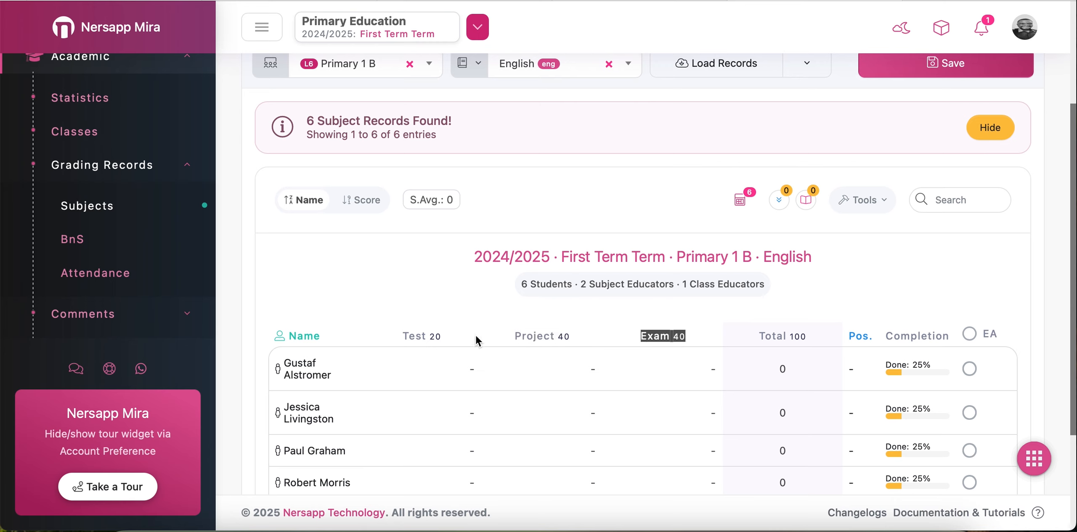
left_click(442, 322)
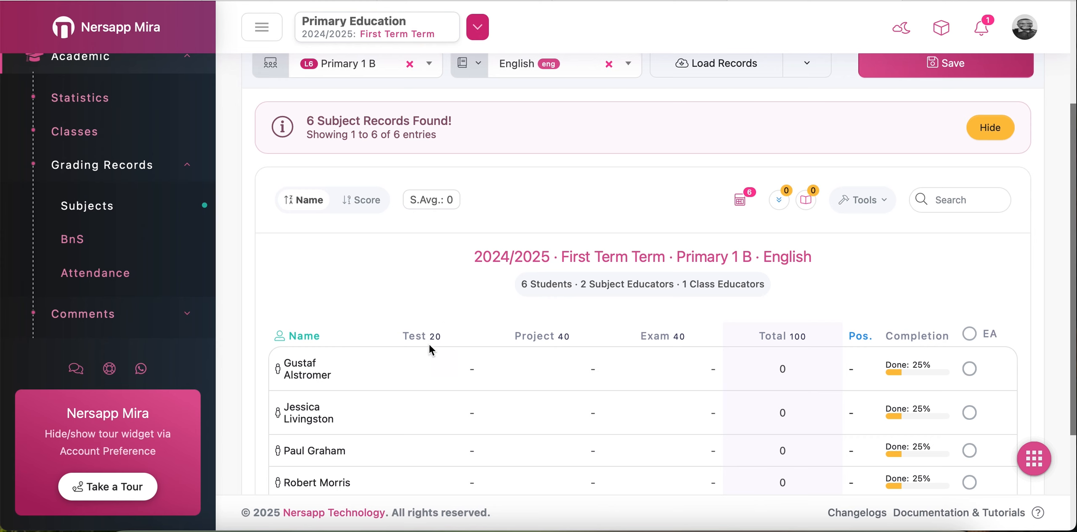
left_click(431, 369)
left_click_drag(447, 369, 478, 369)
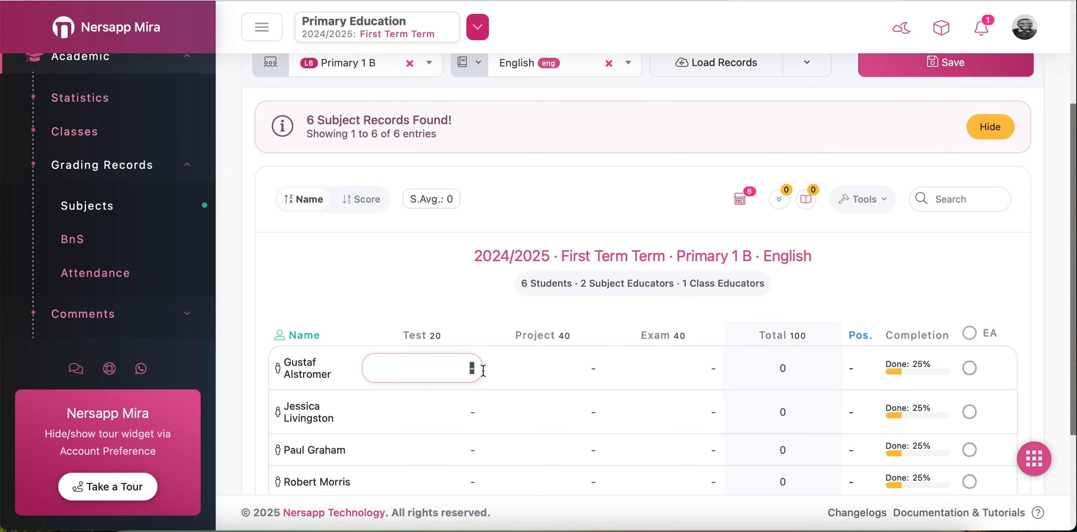
scroll(479, 319, "down", 1)
left_click(474, 291)
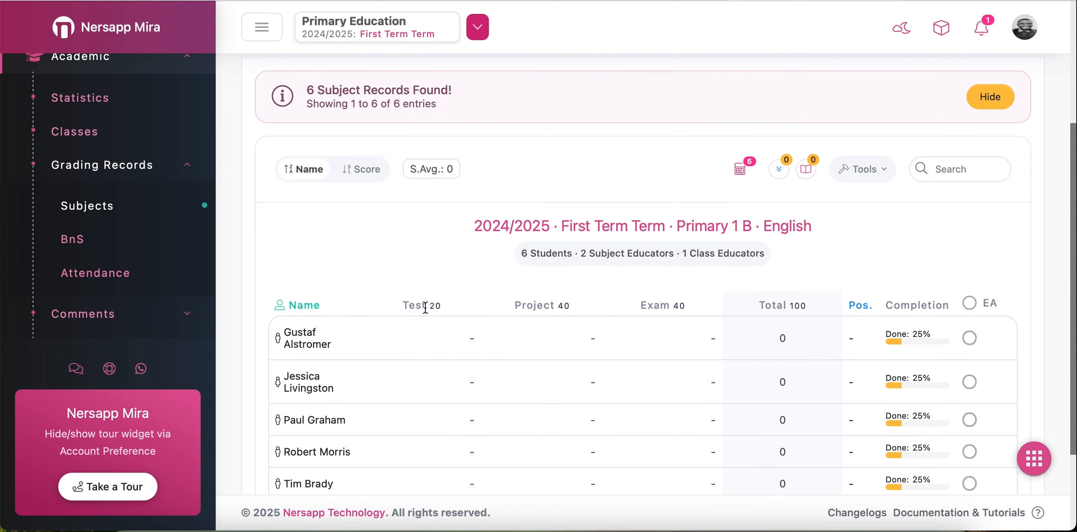
double_click(410, 306)
left_click(433, 309)
double_click(433, 308)
left_click_drag(515, 306, 556, 306)
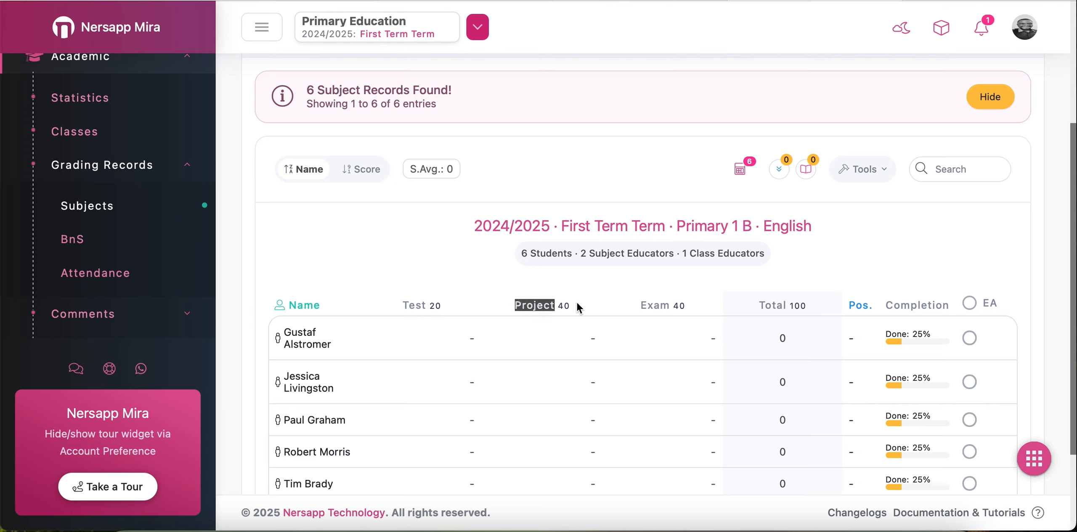
left_click(576, 307)
left_click_drag(640, 305, 687, 304)
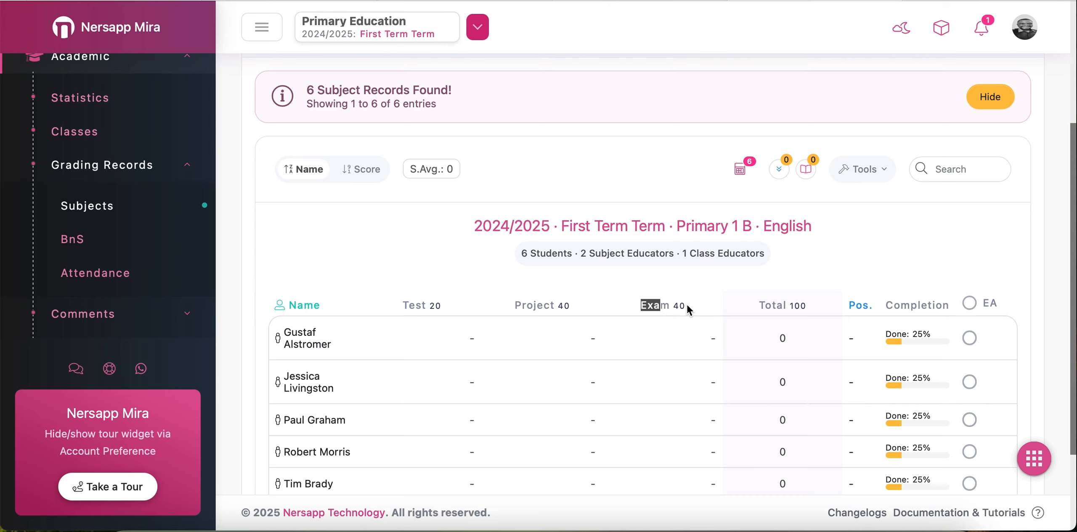
left_click(686, 304)
left_click_drag(757, 304, 788, 306)
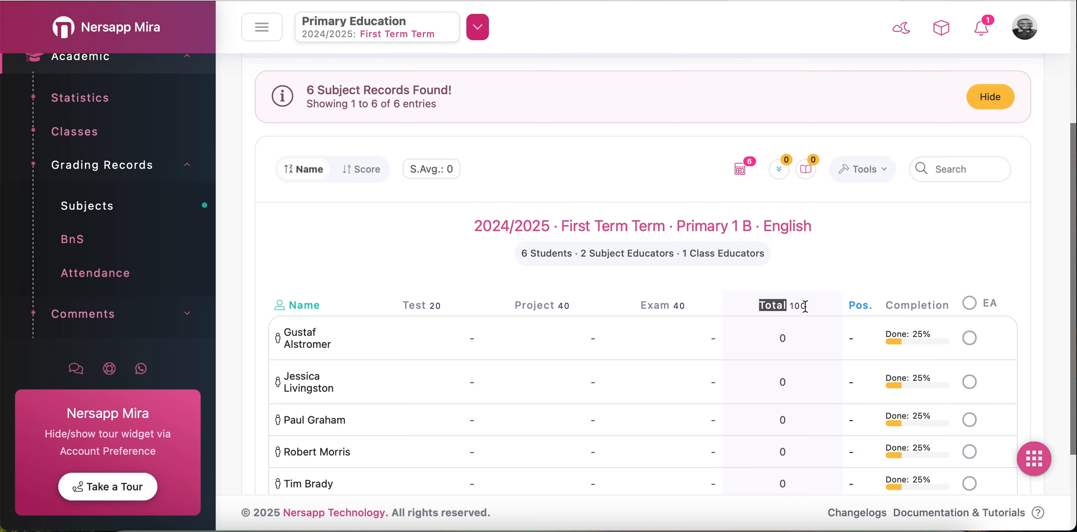
left_click(415, 309)
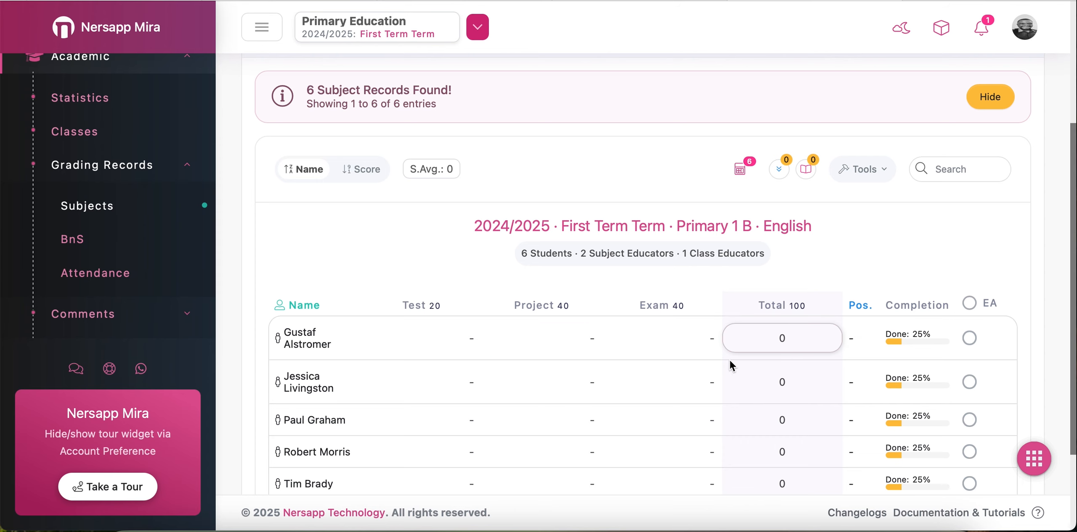
- Enter the first student's English scores: Test 10, Project 23 and Exam 40
scroll(728, 359, "down", 2)
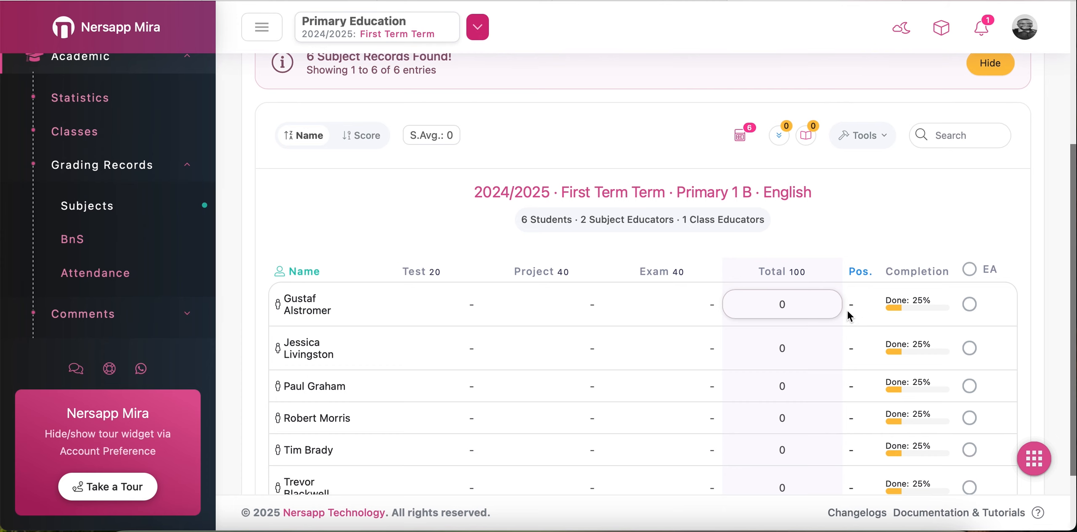
scroll(491, 321, "down", 3)
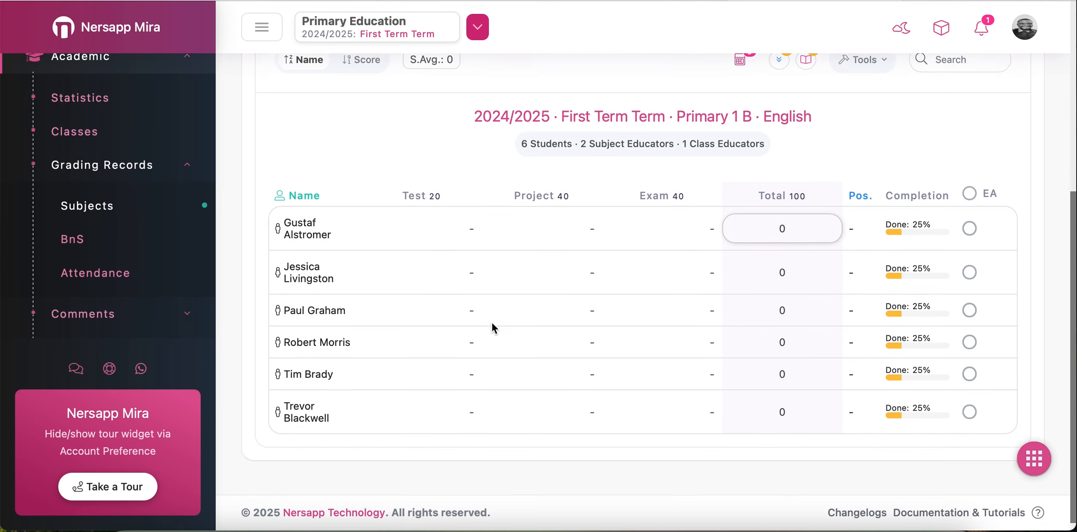
left_click(453, 242)
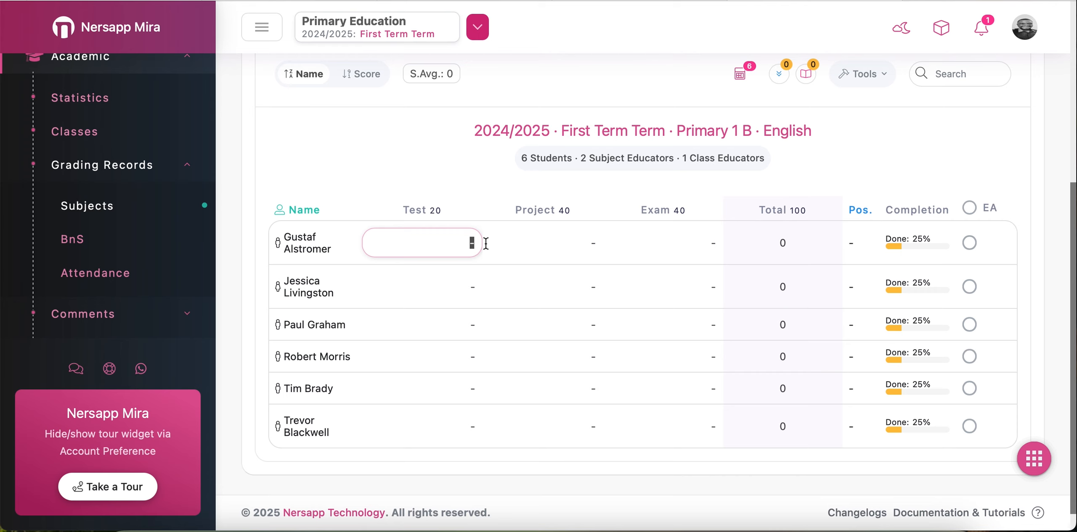
type("10")
key("Tab")
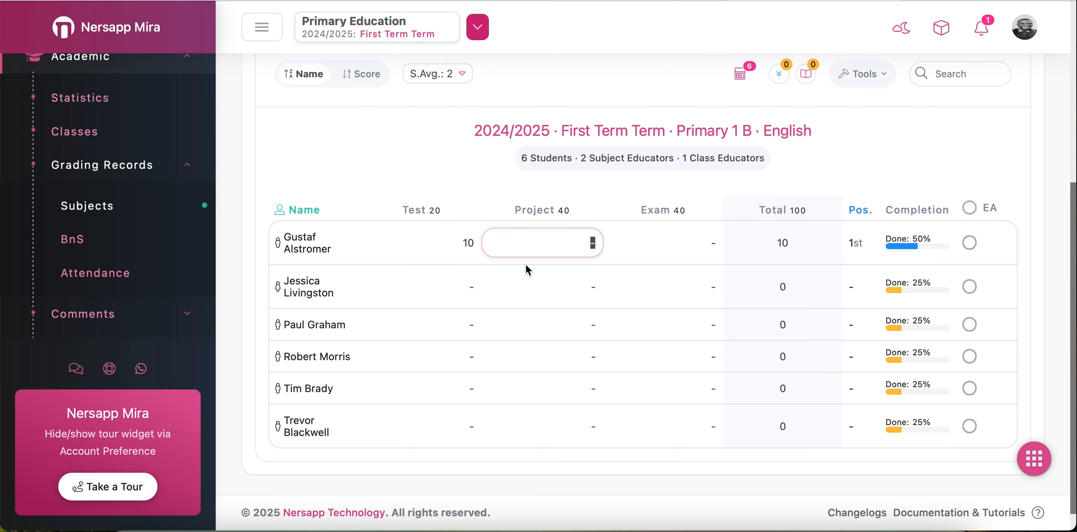
type("23")
key("Tab")
type("4")
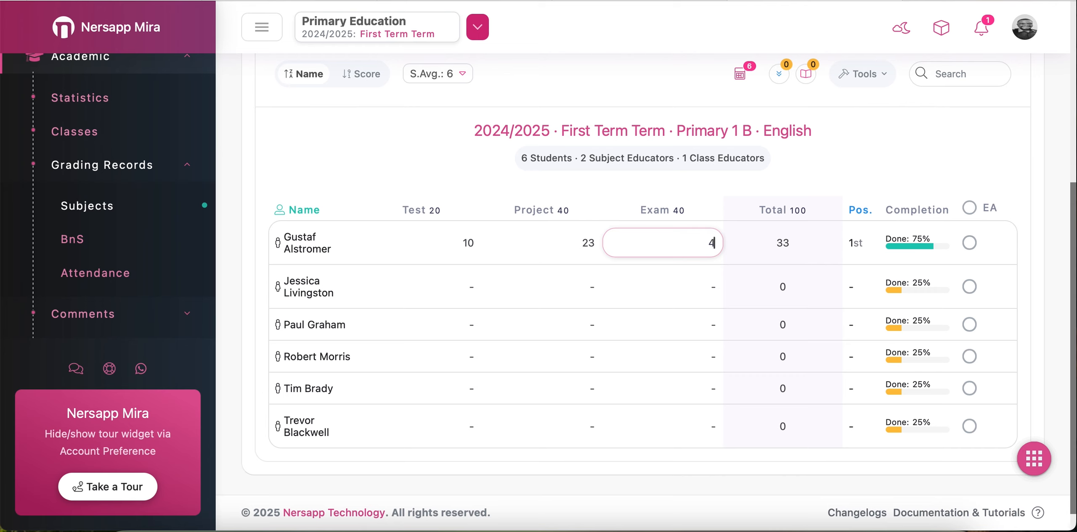
type("0")
key("Tab")
key("Tab")
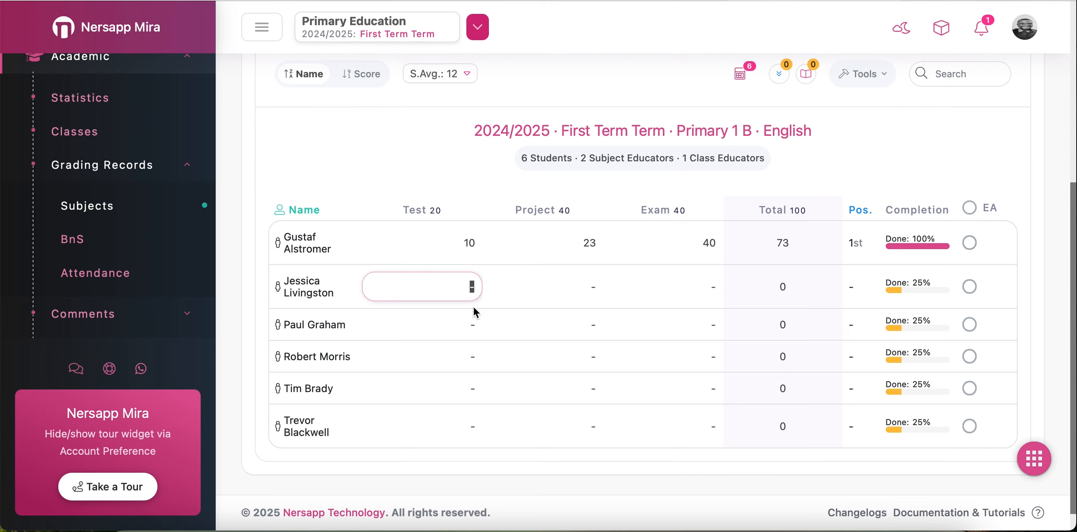
- Enter the second student's English scores: Test 7, Project 23 and Exam 23
type("7")
key("Tab")
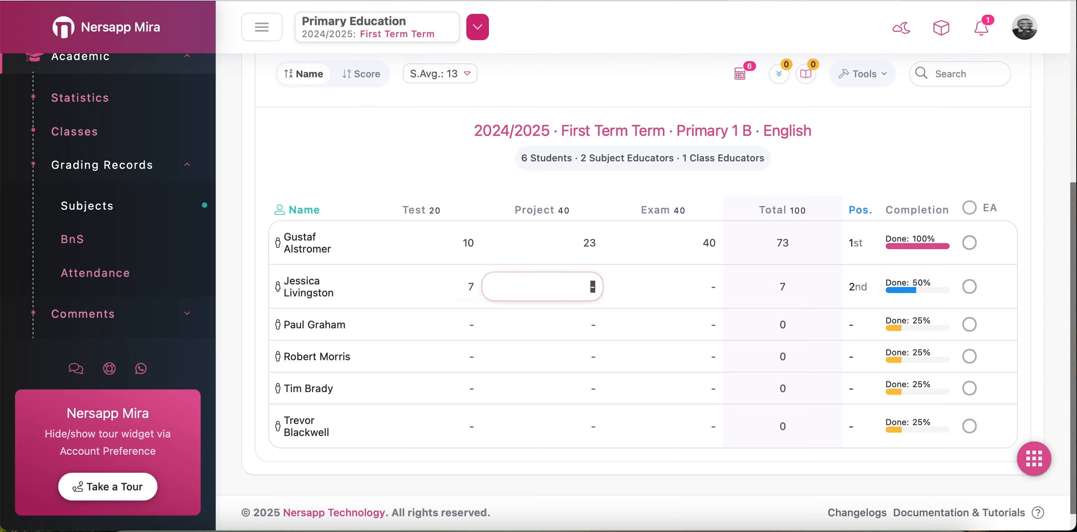
type("23")
key("Tab")
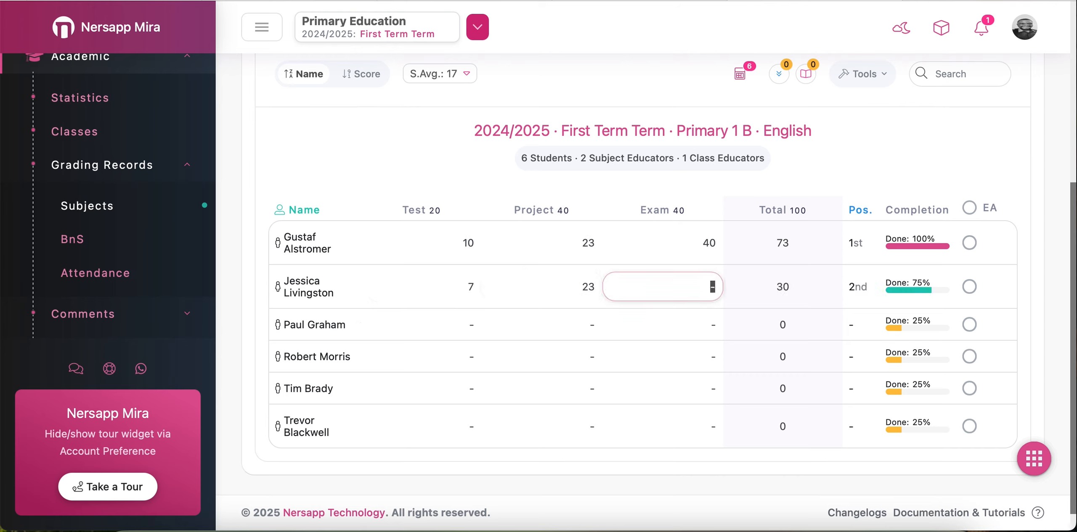
type("23")
key("Tab")
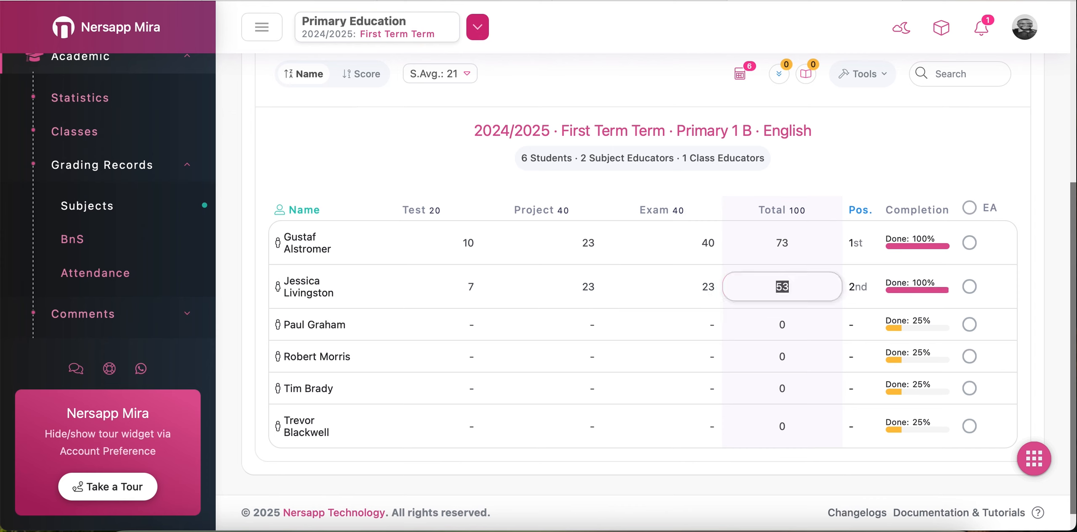
- Enter a score of 8 for the third student in each of Test, Project and Exam
type("8")
key("Tab")
type("8")
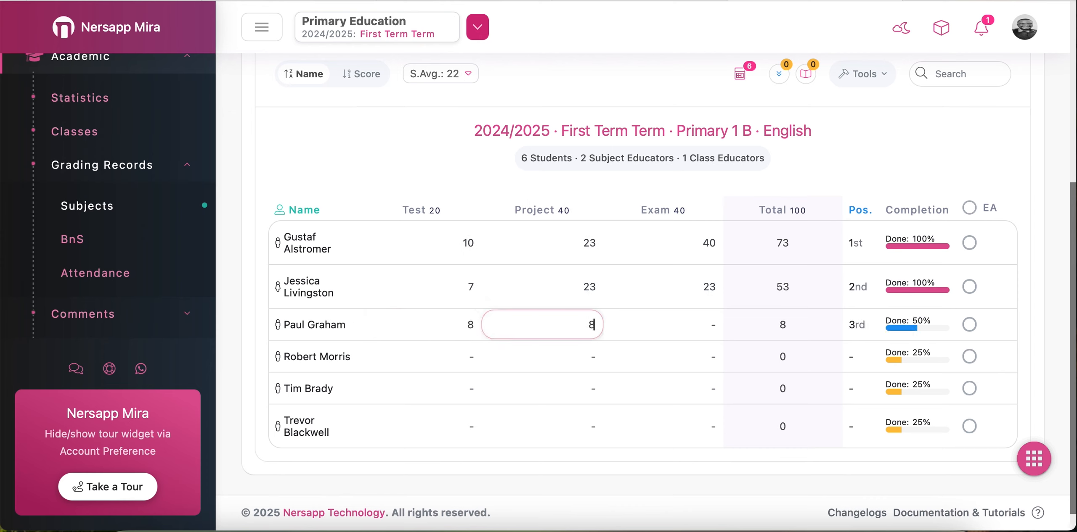
key("Tab")
type("8")
key("Tab")
key("Tab")
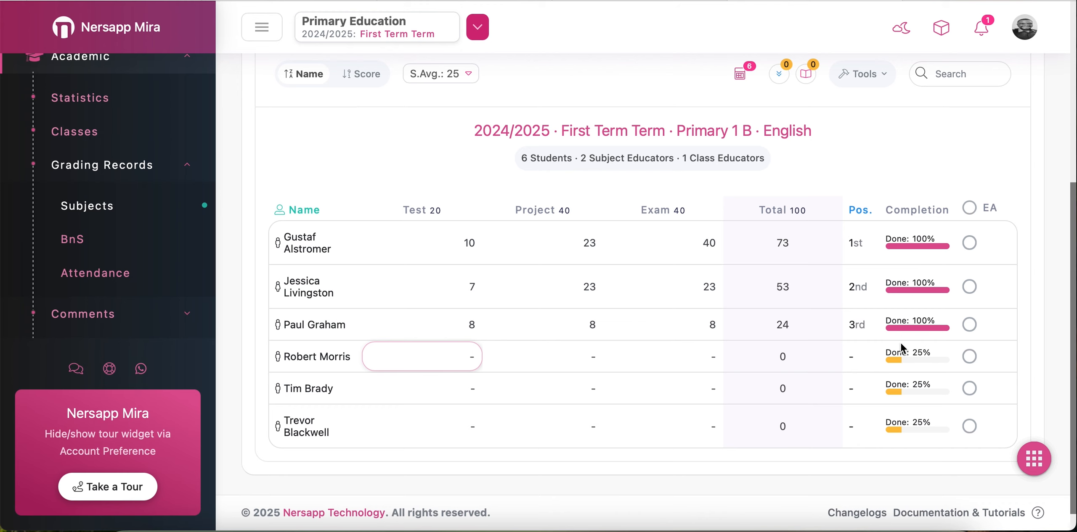
- Enter the fourth student's English scores: Test 10, Project 40 and Exam 40
key("Tab")
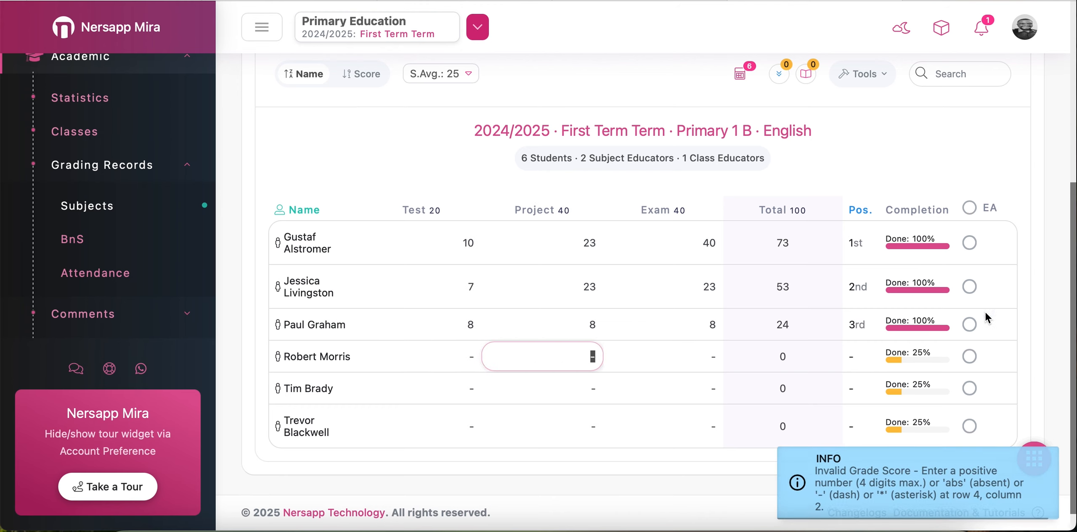
left_click(459, 357)
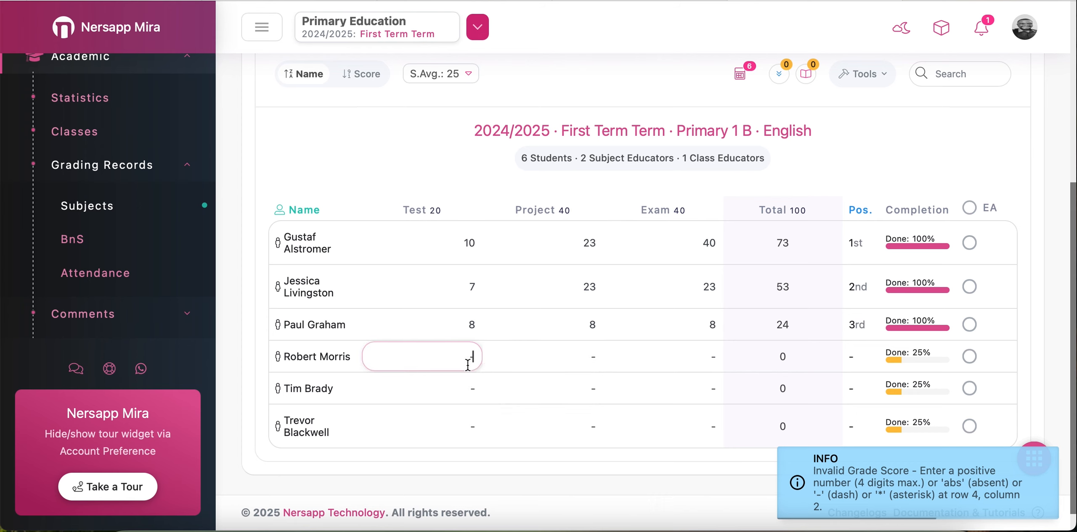
type("10")
key("Tab")
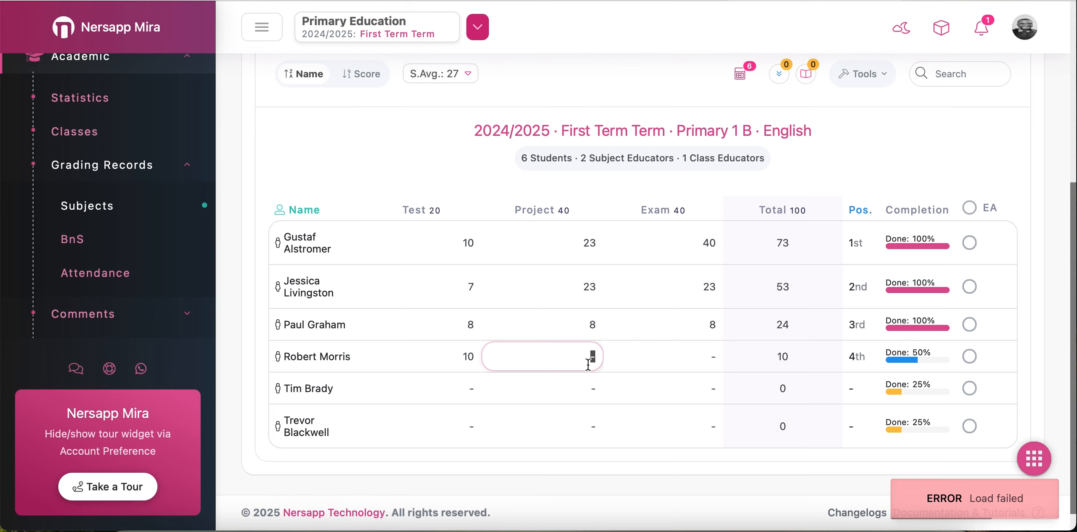
type("40")
key("Tab")
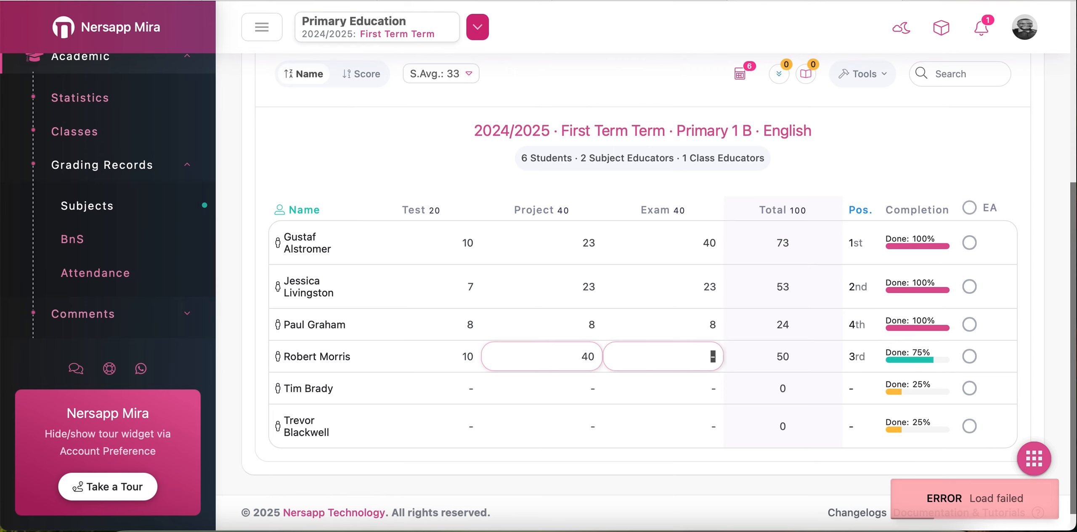
type("40")
key("Tab")
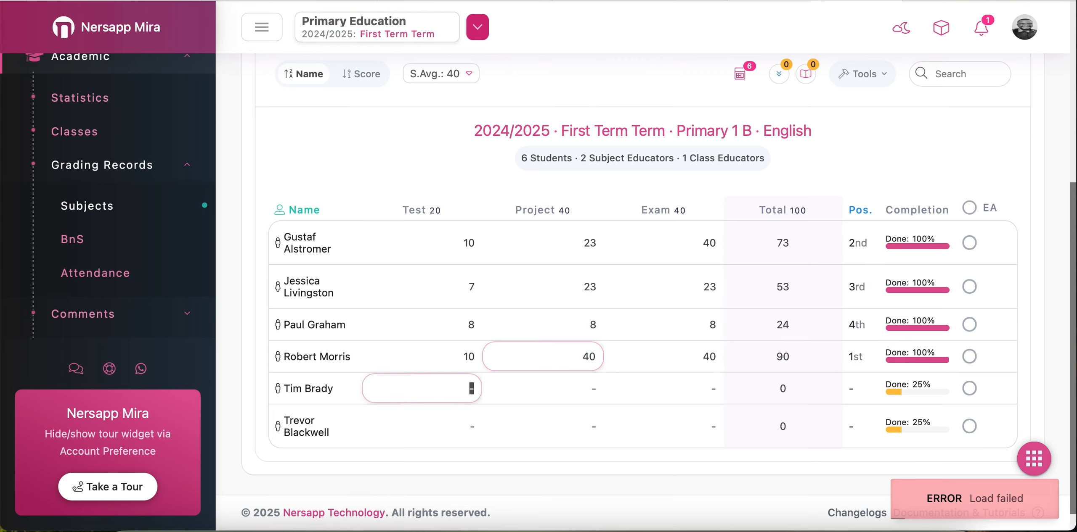
- Enter the fifth student's English scores: Test 18, Project 39 and Exam 23
type("18")
key("Tab")
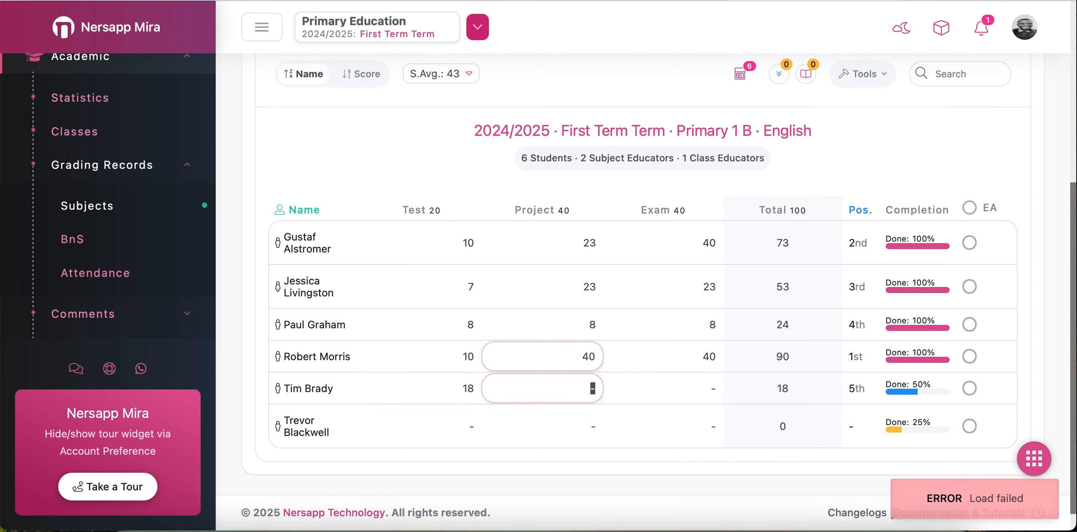
type("39")
key("Tab")
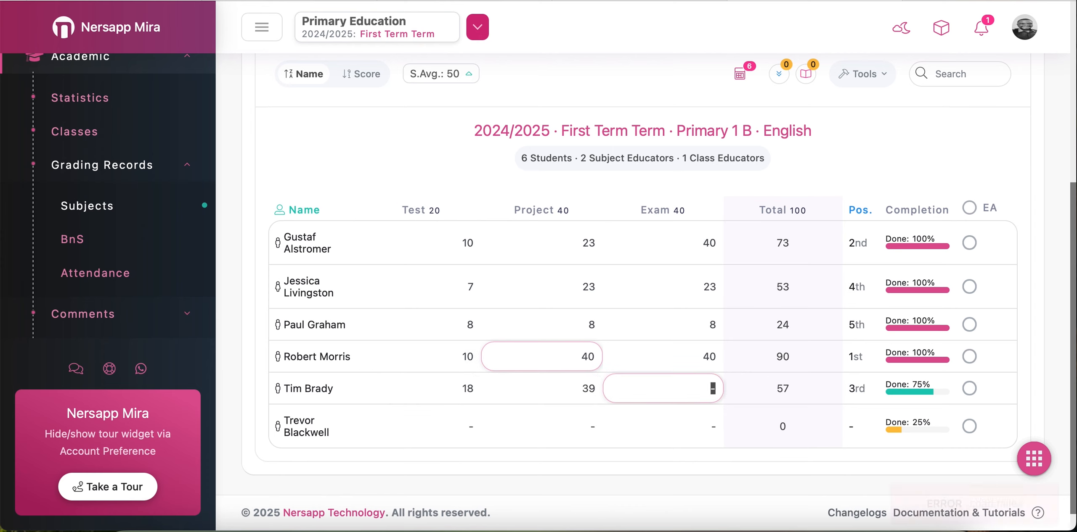
type("23")
key("Tab")
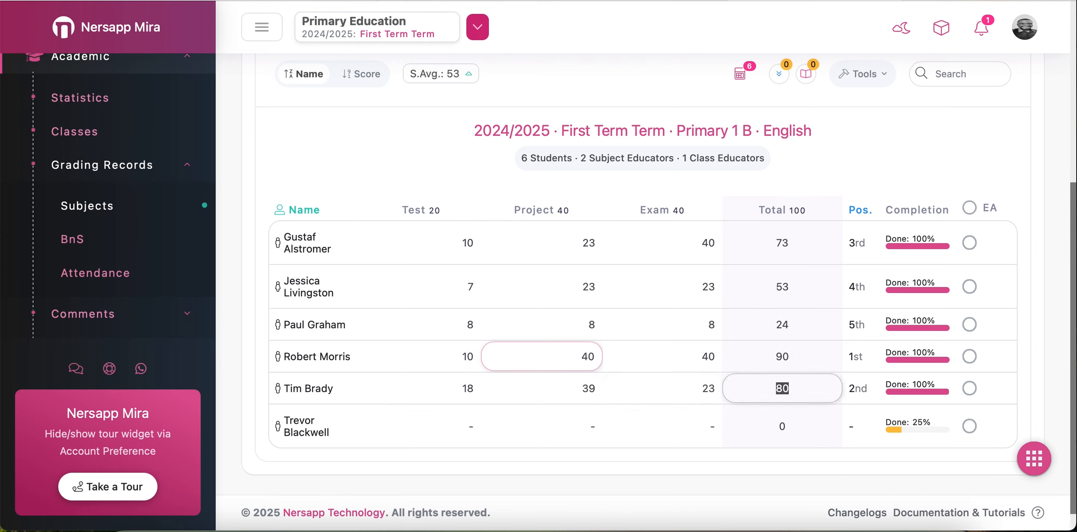
key("Tab")
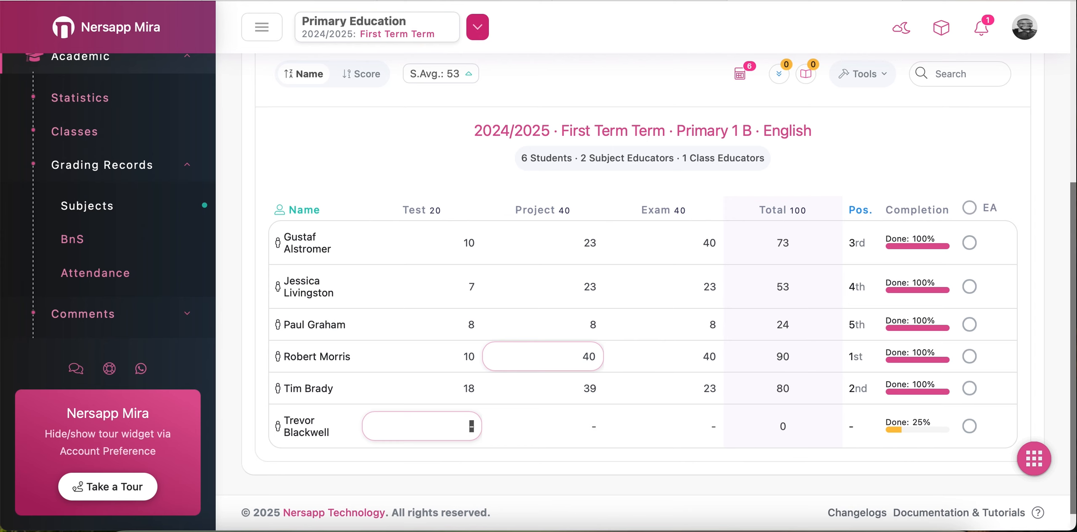
- Enter the sixth student's English scores: Test 20, Project 40 and Exam 34
type("20")
key("Tab")
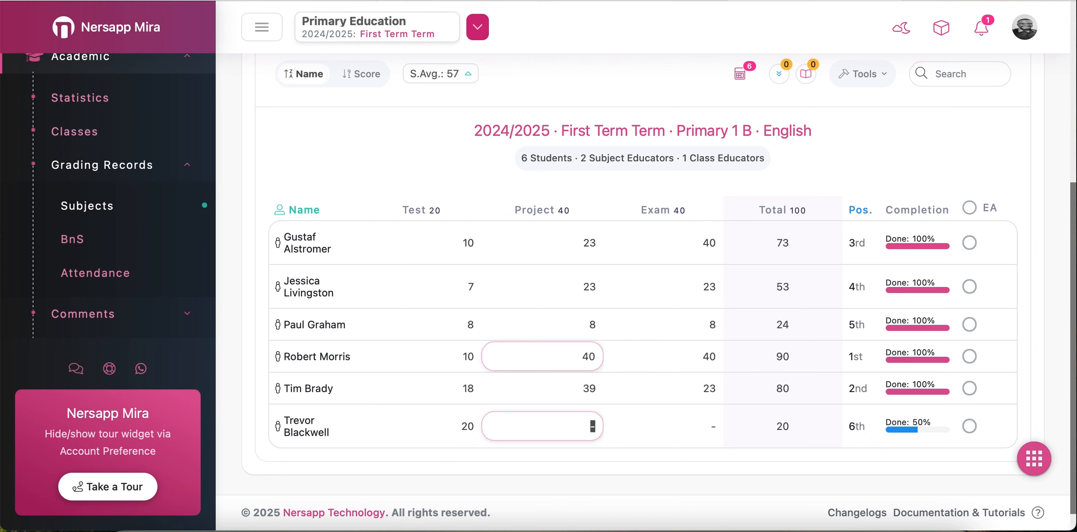
type("40")
key("Tab")
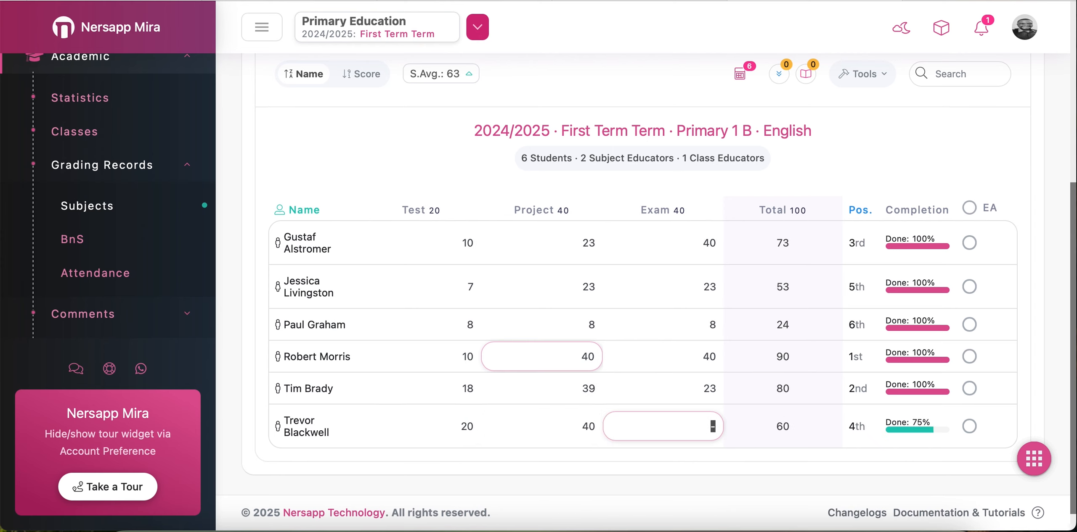
type("34")
key("Tab")
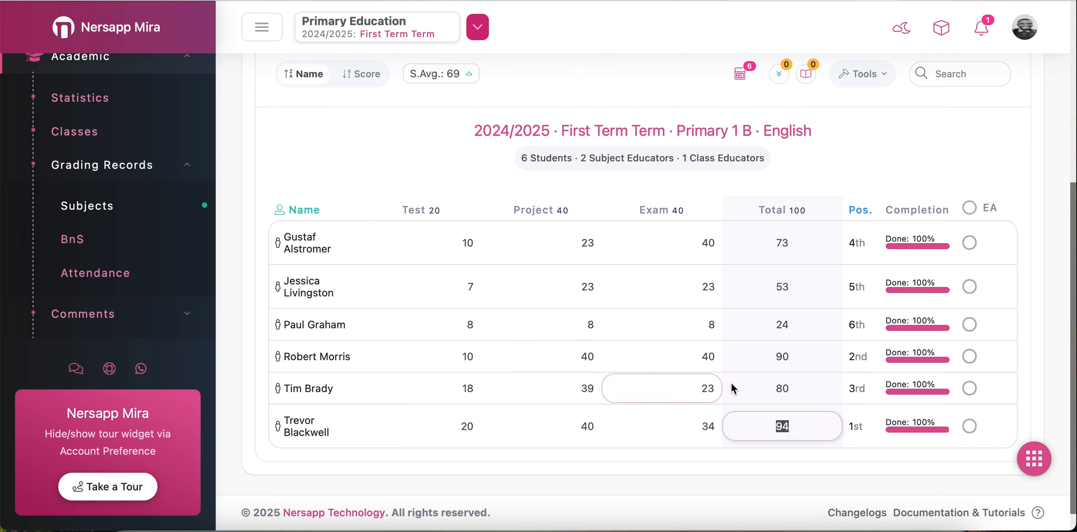
- Clear the sixth student's English Project score
scroll(963, 404, "up", 10)
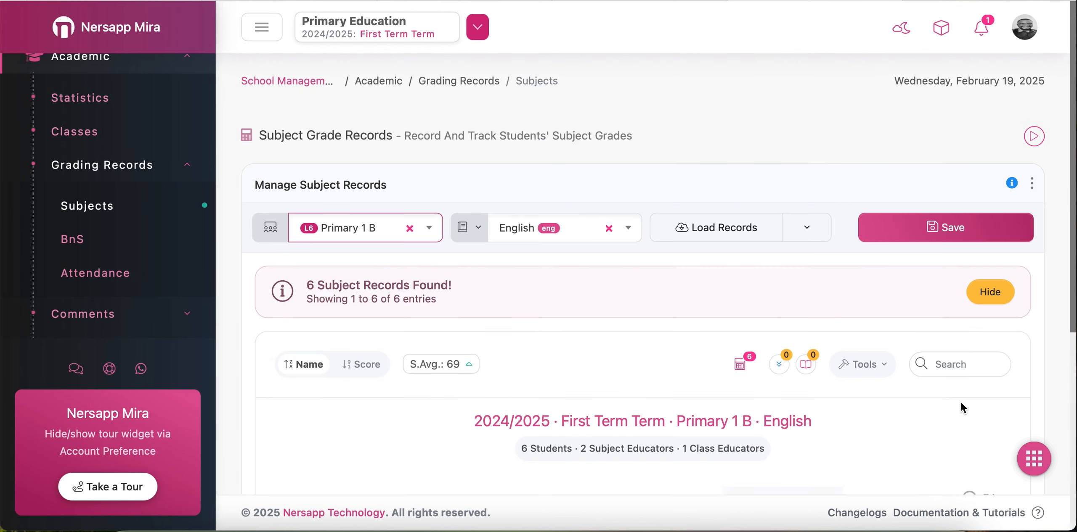
scroll(961, 402, "down", 8)
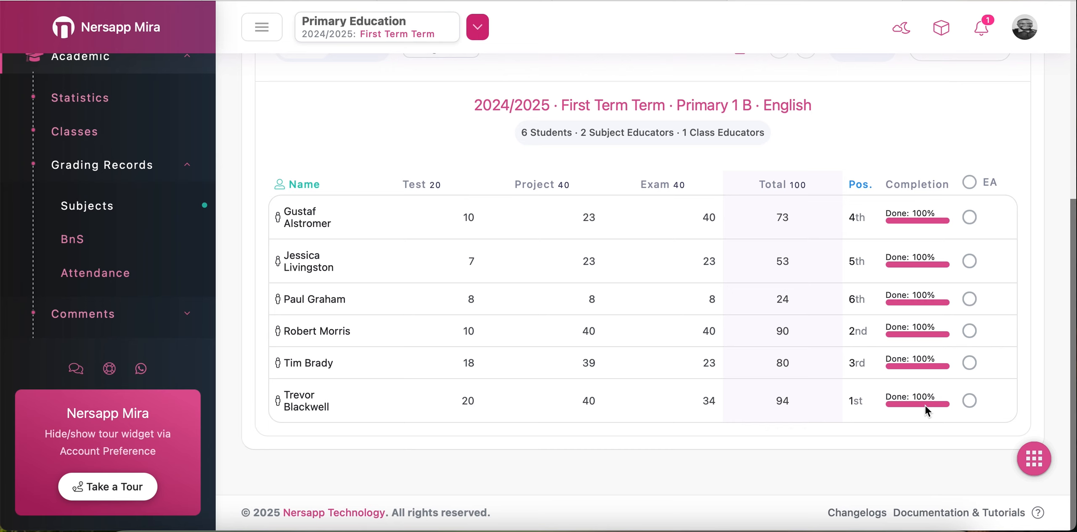
double_click(587, 404)
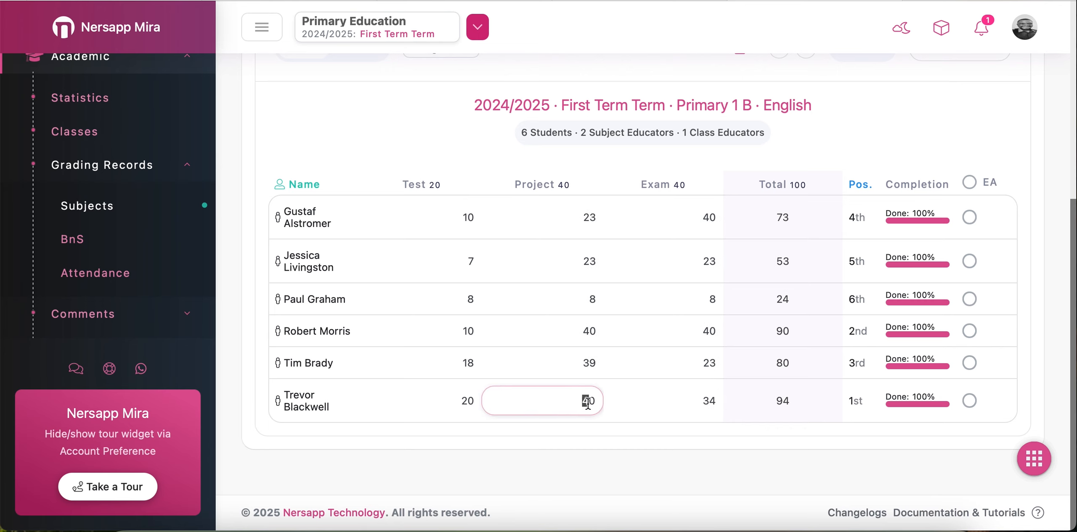
key("BackSpace")
key("Tab")
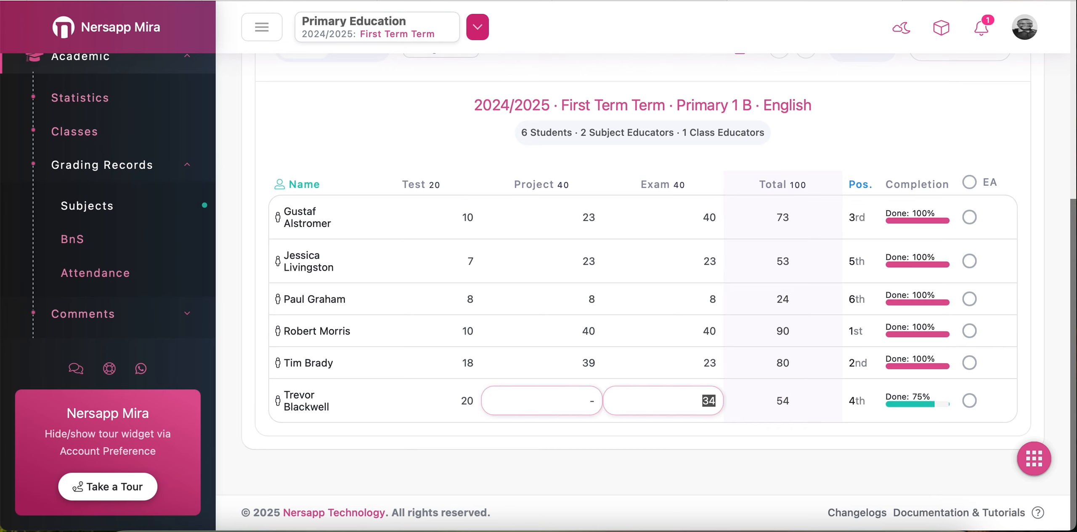
left_click(913, 424)
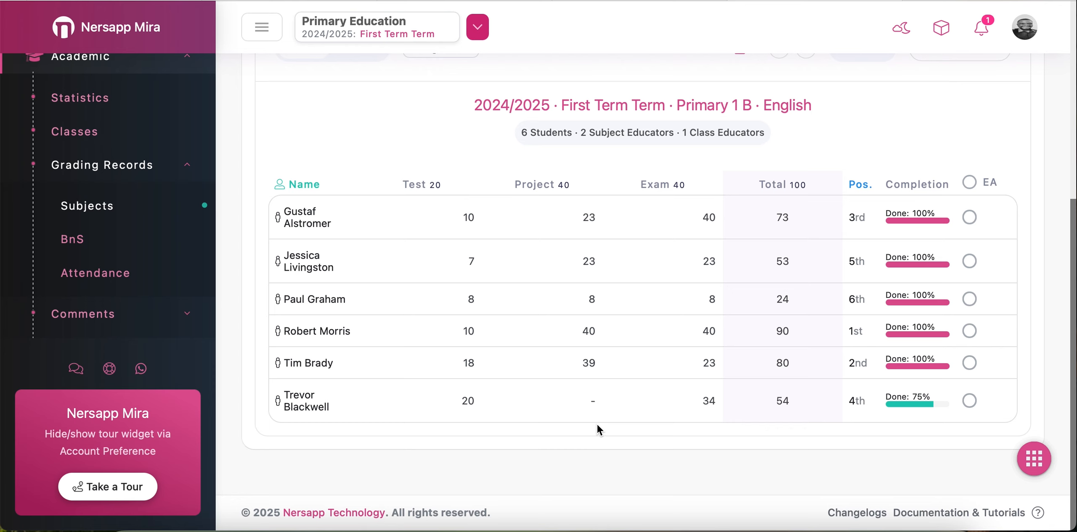
- Set the sixth student's English Project score to 12
left_click(590, 404)
left_click_drag(590, 404, 599, 406)
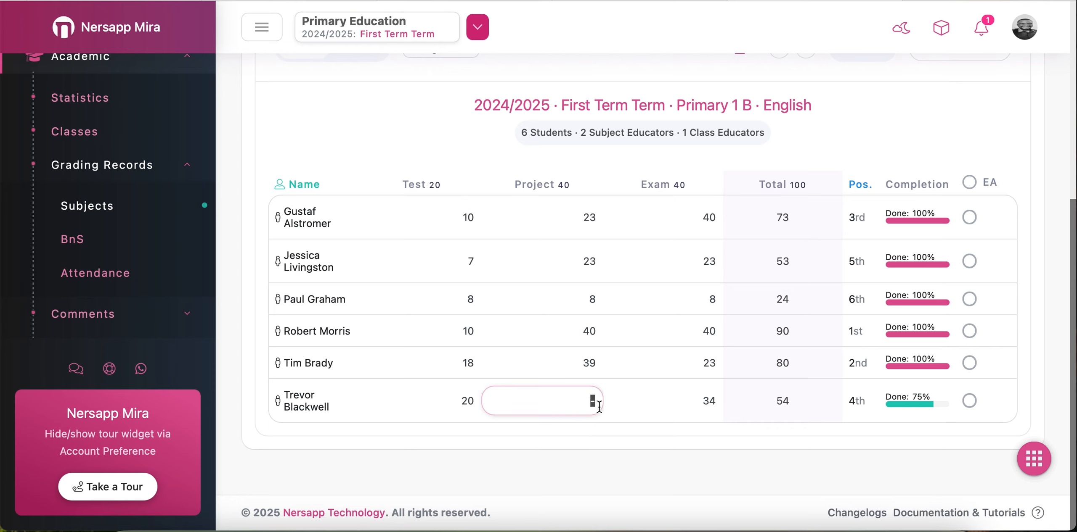
type("12")
key("Tab")
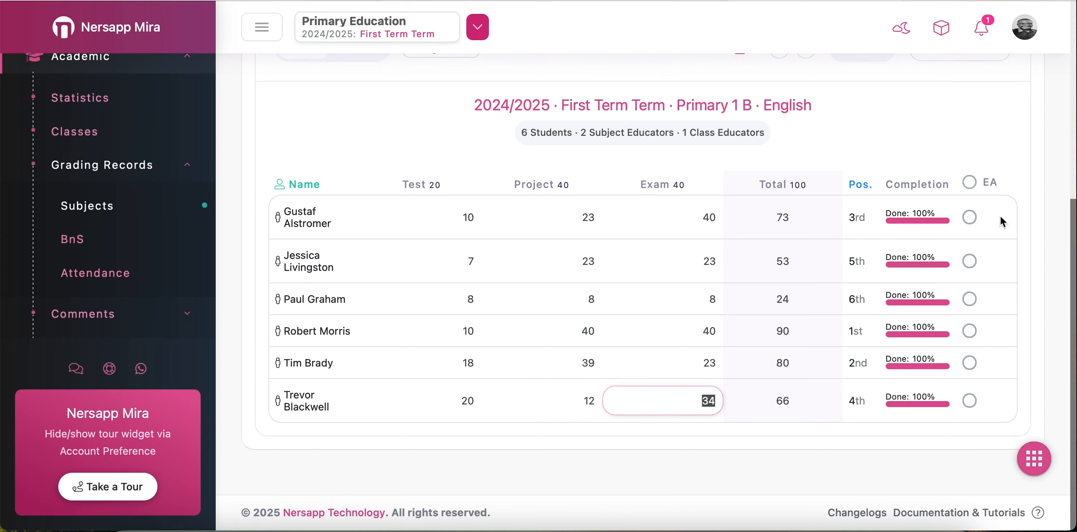
- Try marking EA for the whole class at once, and clear the marks again
left_click(989, 186)
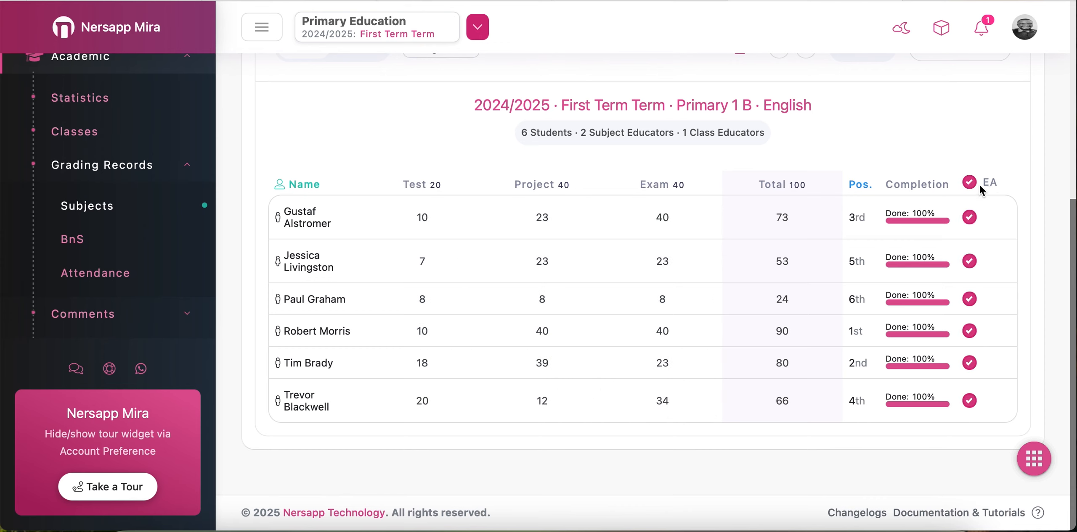
left_click(973, 182)
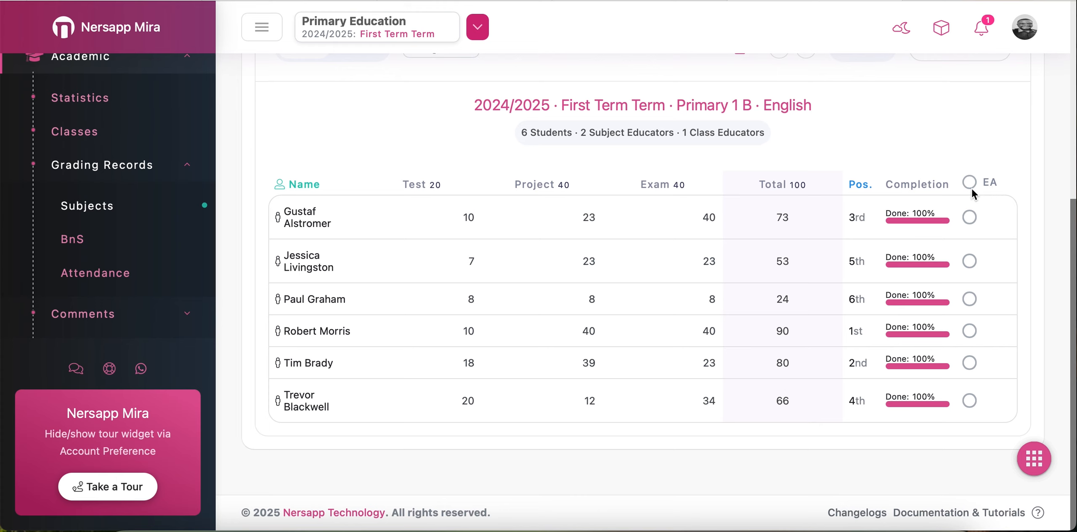
scroll(868, 269, "up", 3)
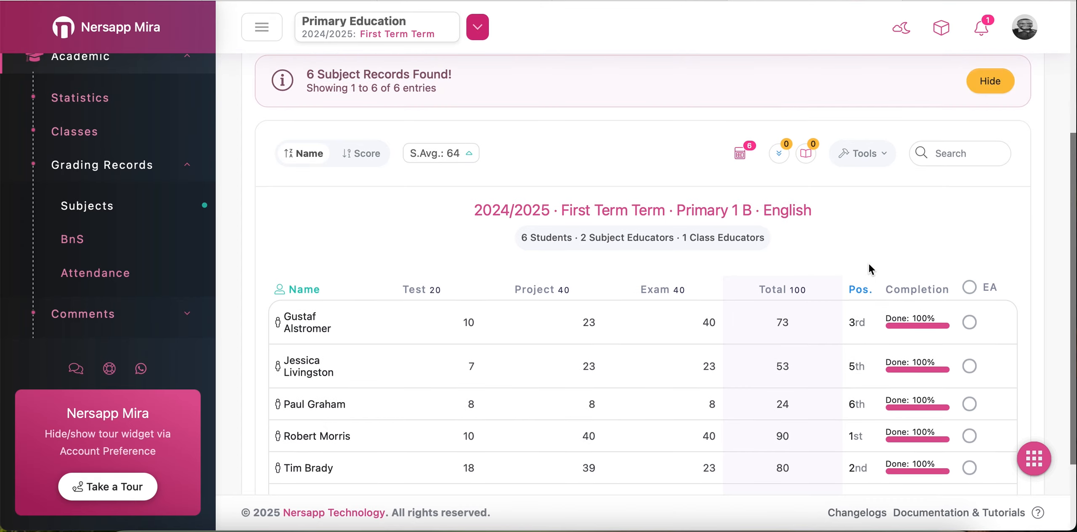
scroll(868, 269, "up", 2)
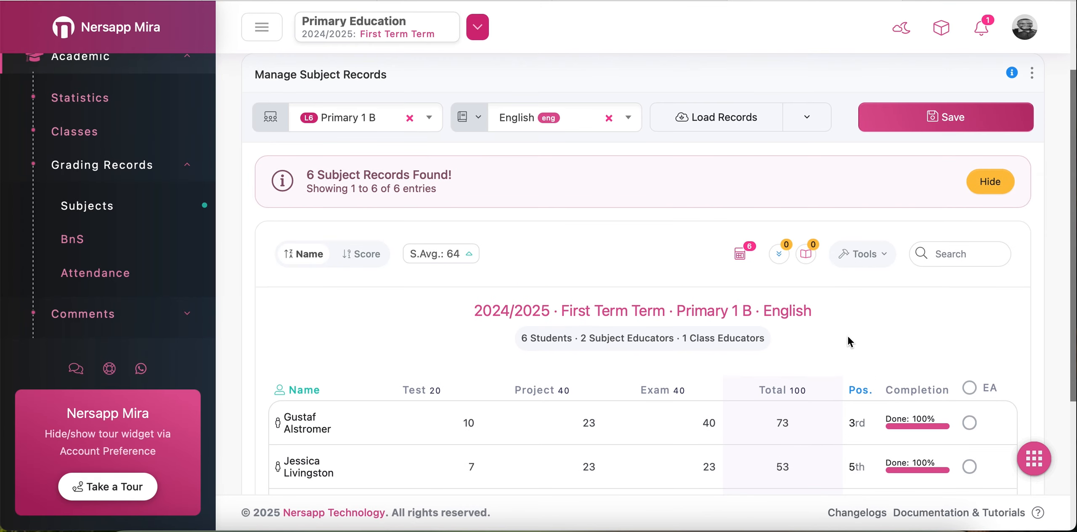
scroll(848, 337, "down", 3)
scroll(974, 299, "down", 1)
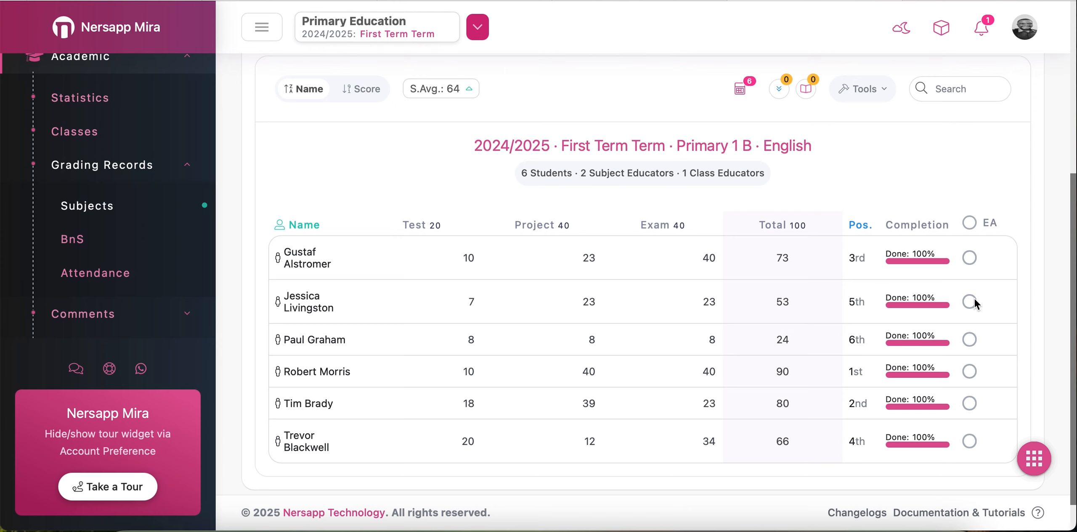
left_click(969, 224)
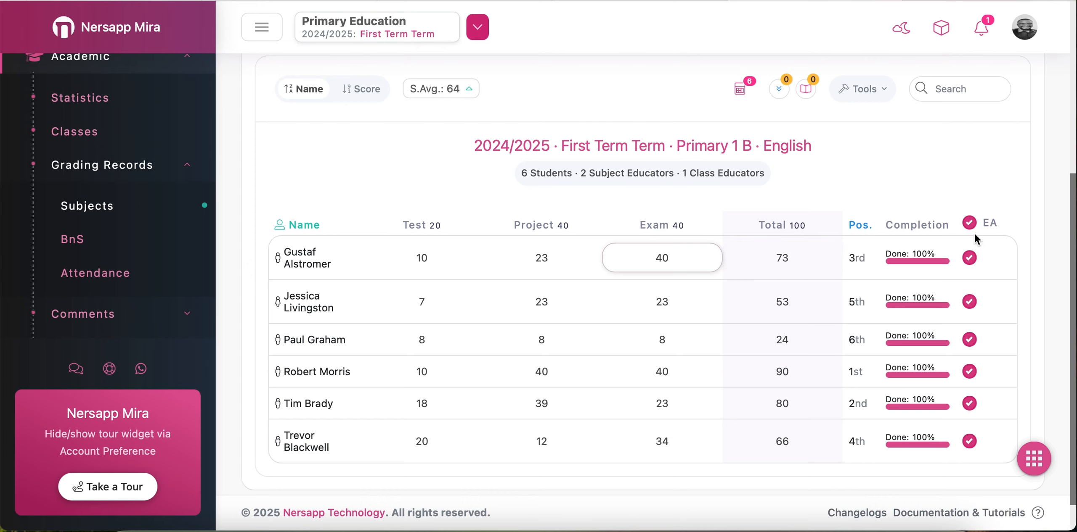
left_click(968, 223)
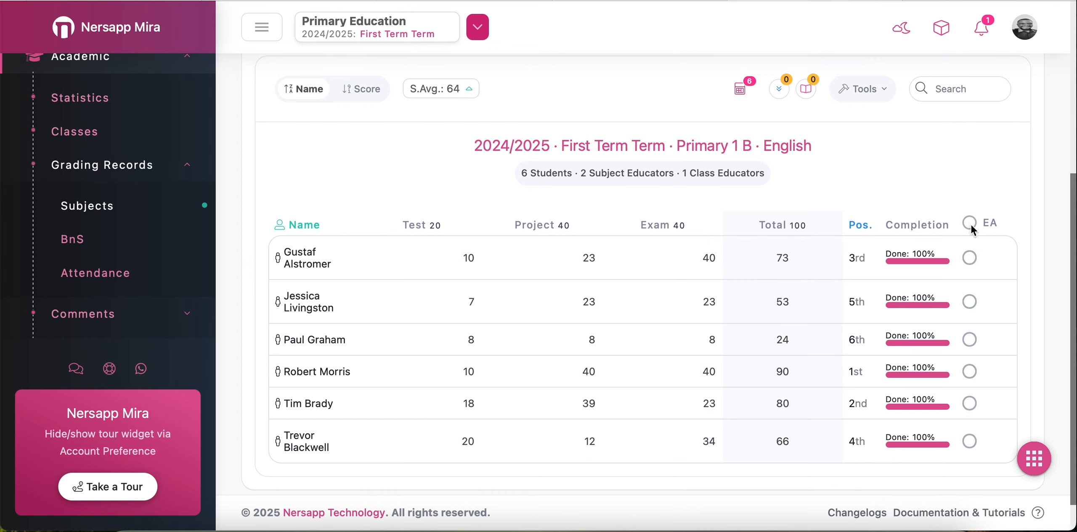
- Mark EA individually for the first three students in the English records
left_click(969, 258)
left_click(969, 302)
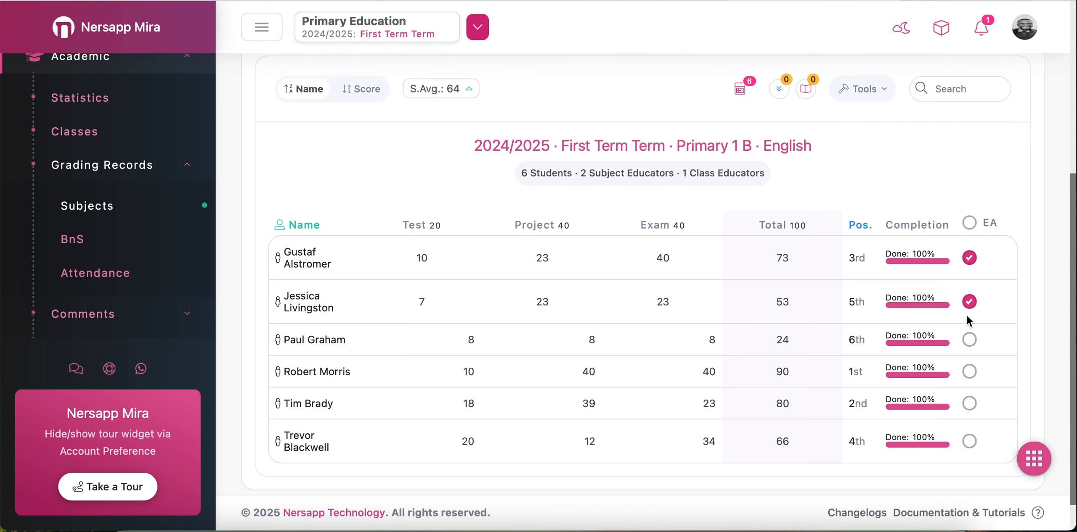
left_click(969, 340)
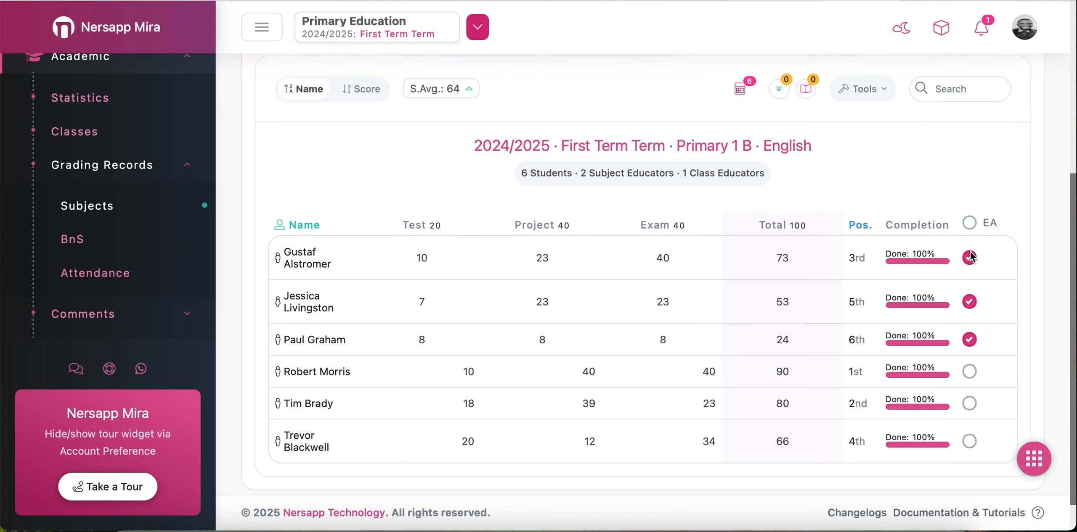
- Mark EA for all students in the class and save the Primary 1 B English grade records
left_click(969, 223)
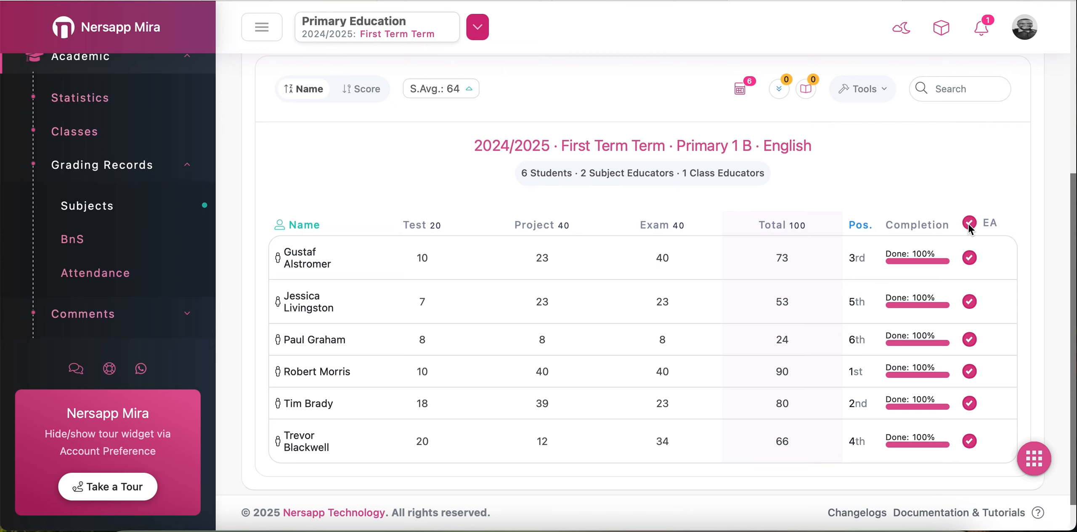
left_click(969, 224)
left_click(969, 223)
scroll(970, 229, "up", 1)
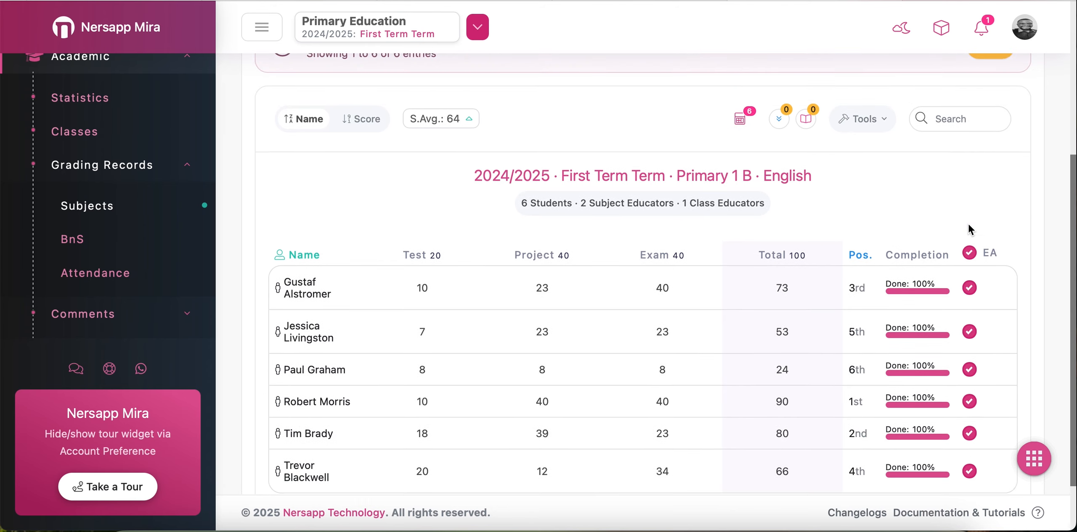
scroll(970, 230, "up", 4)
left_click(938, 122)
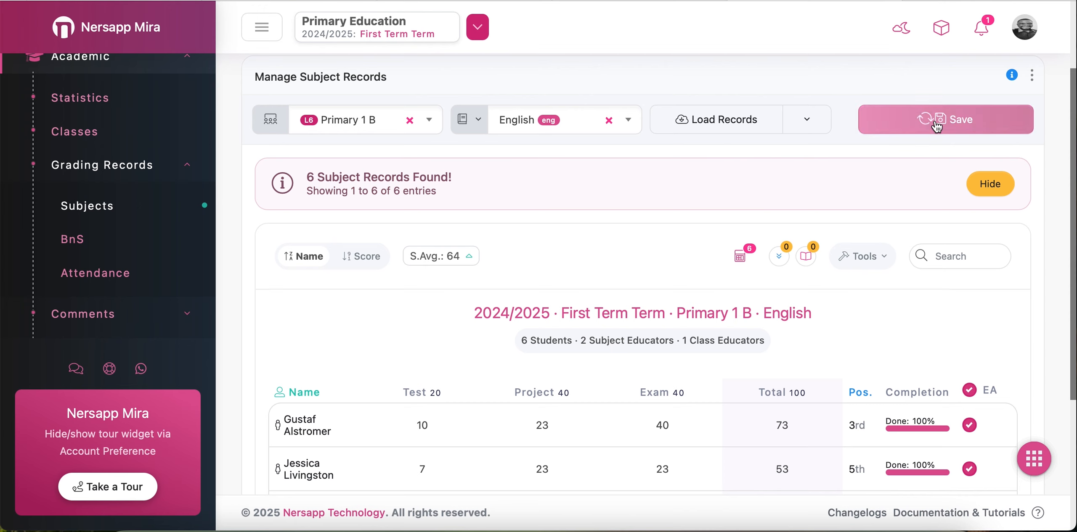